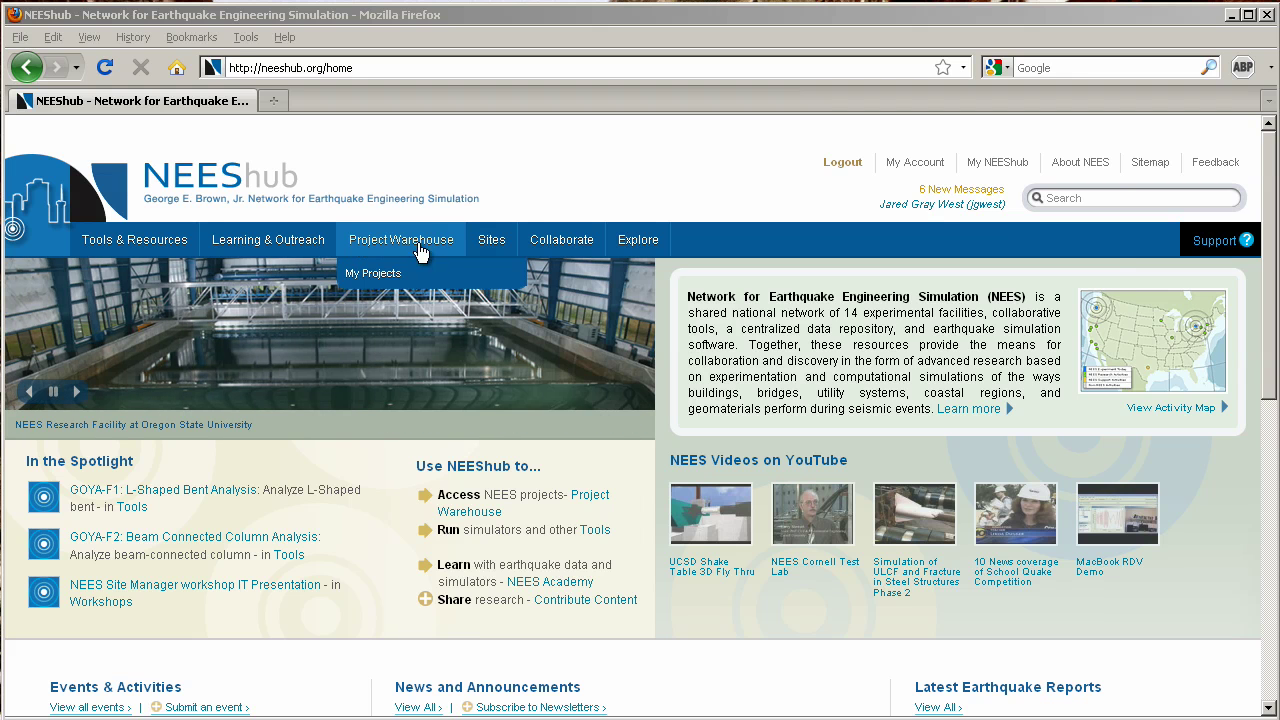
- Open the Project Warehouse Search tab and show the tree of public projects
left_click(405, 243)
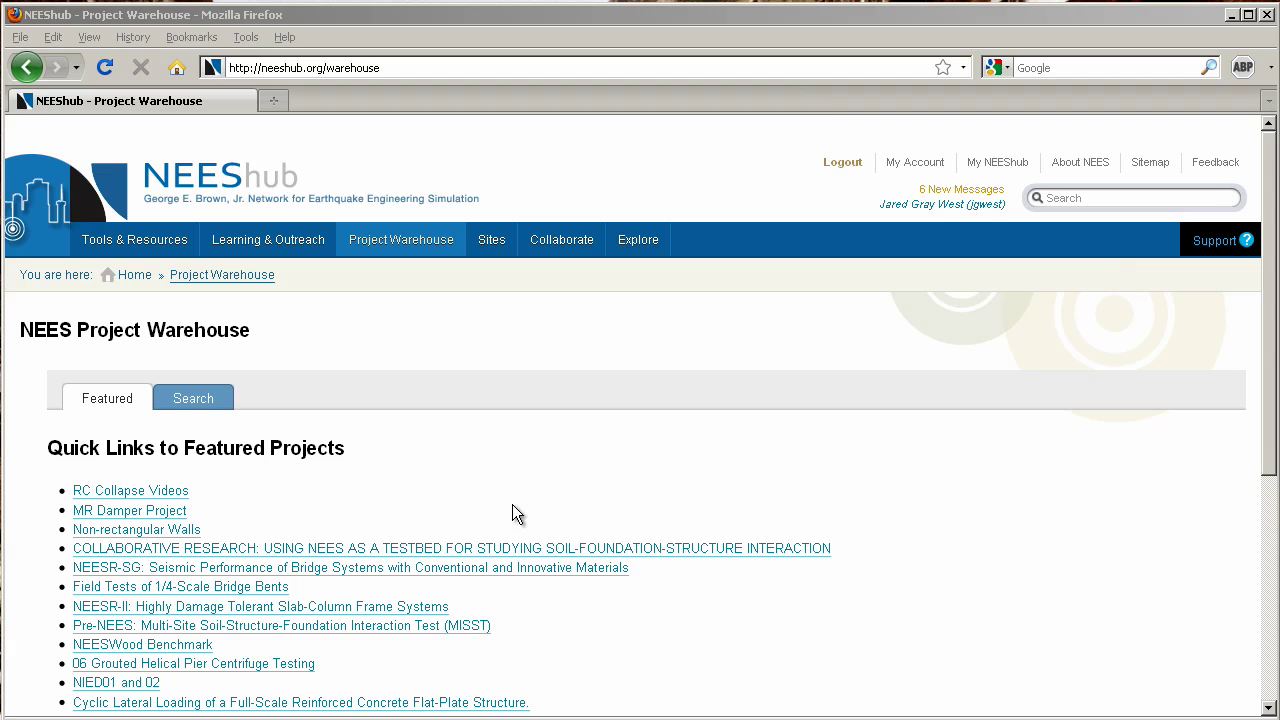
left_click(211, 398)
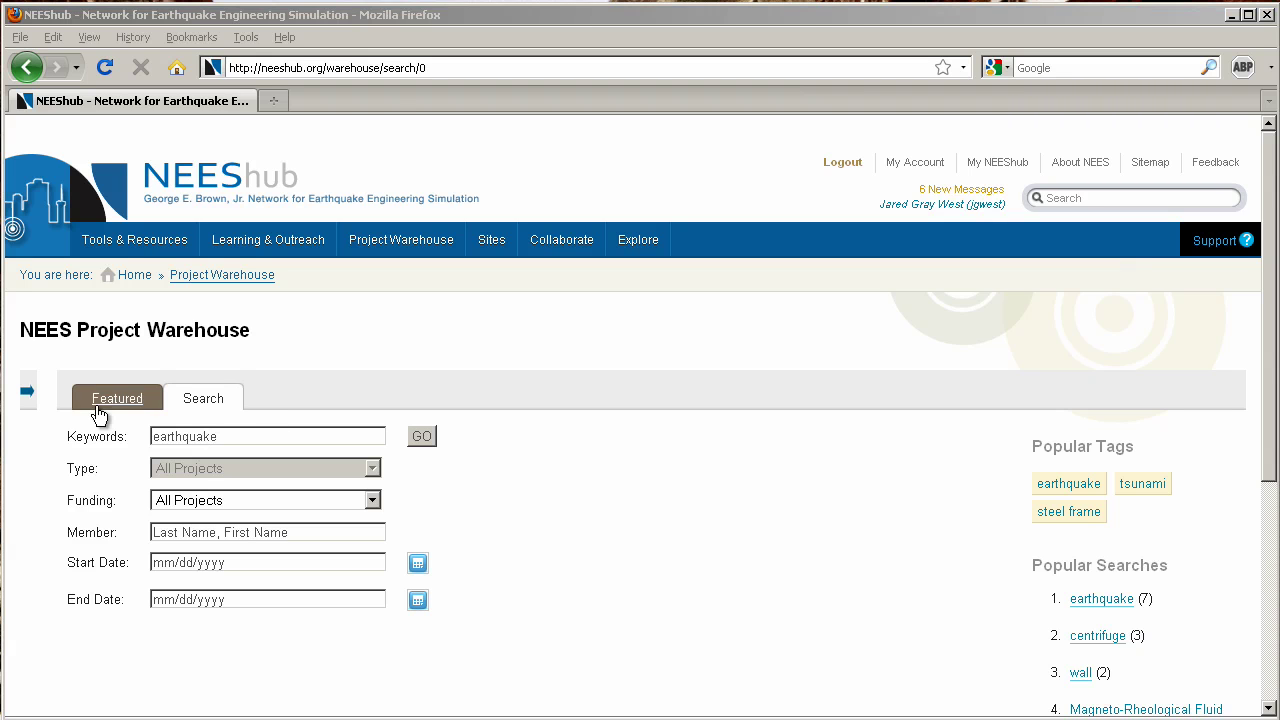
left_click(30, 394)
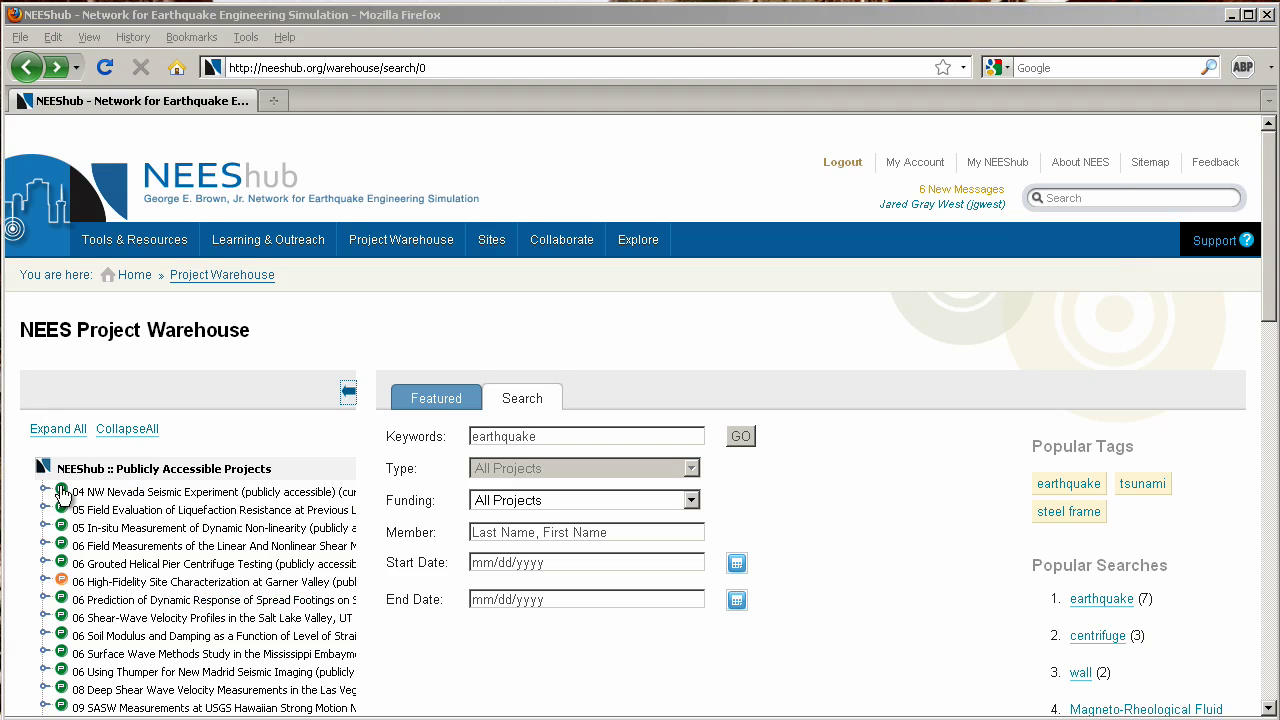
- Visit the NW Nevada Seismic Experiment project, return to the search page, and hide the tree
left_click(190, 495)
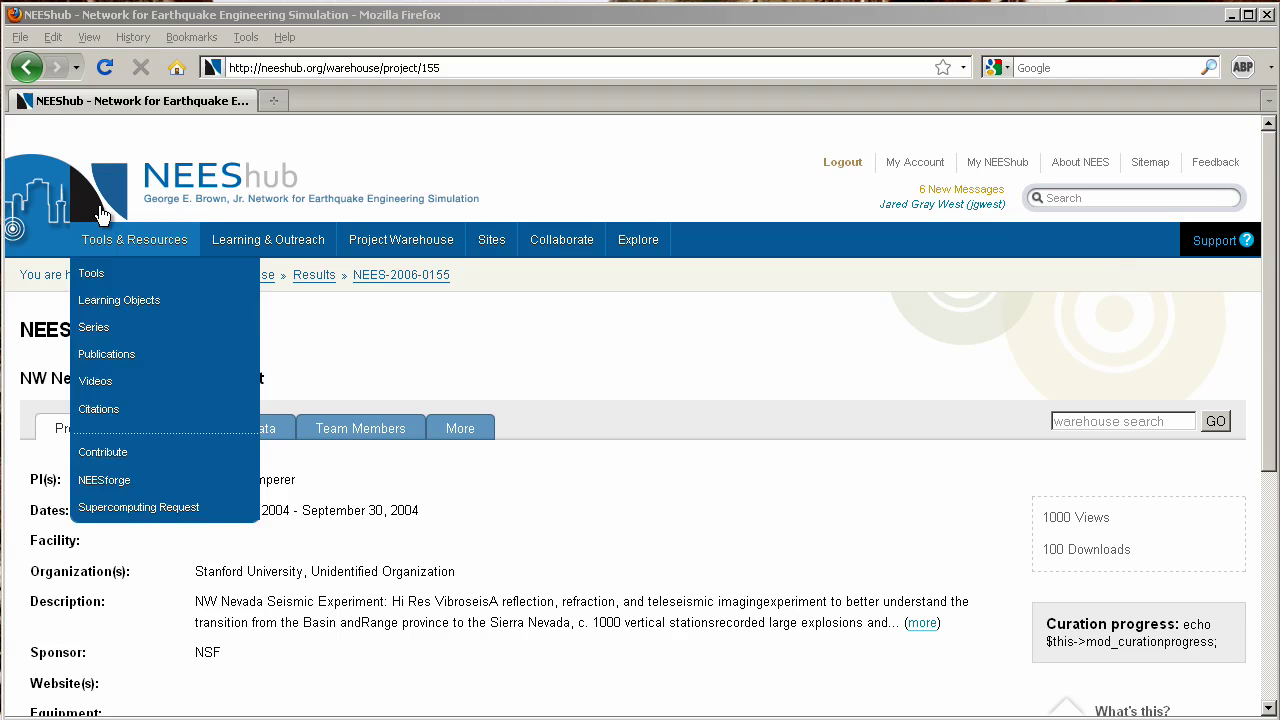
left_click(27, 68)
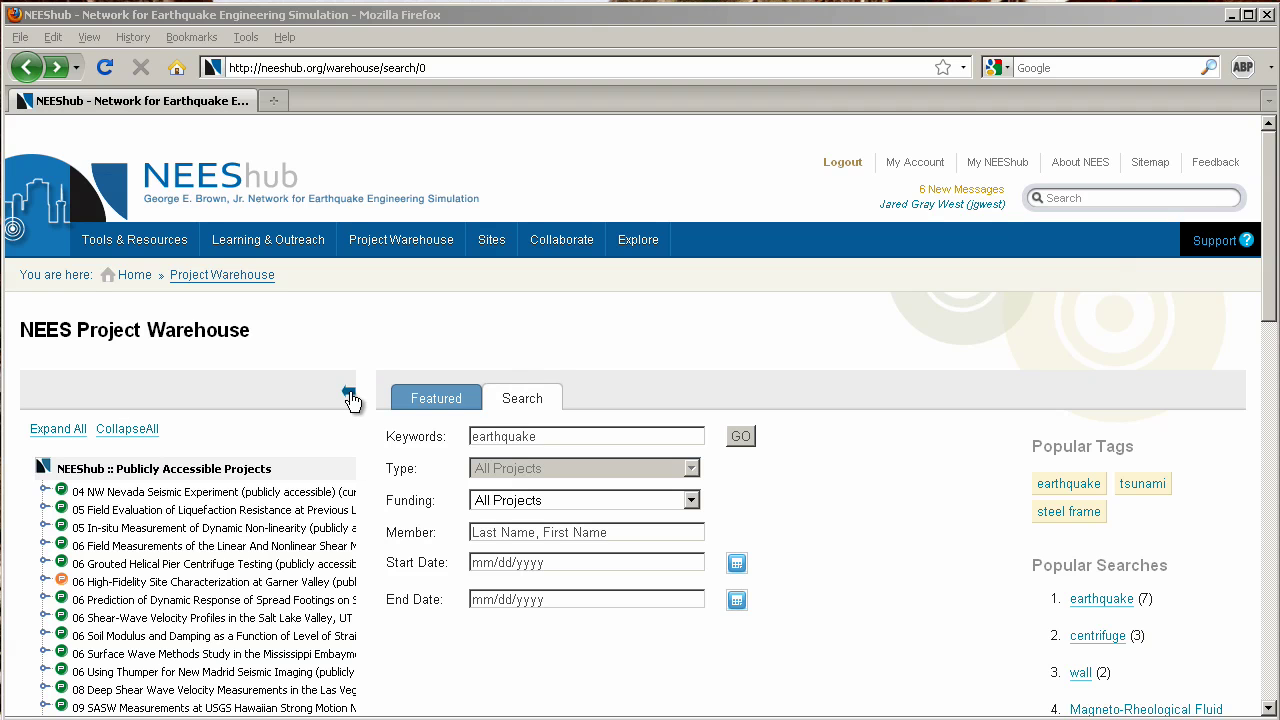
left_click(349, 394)
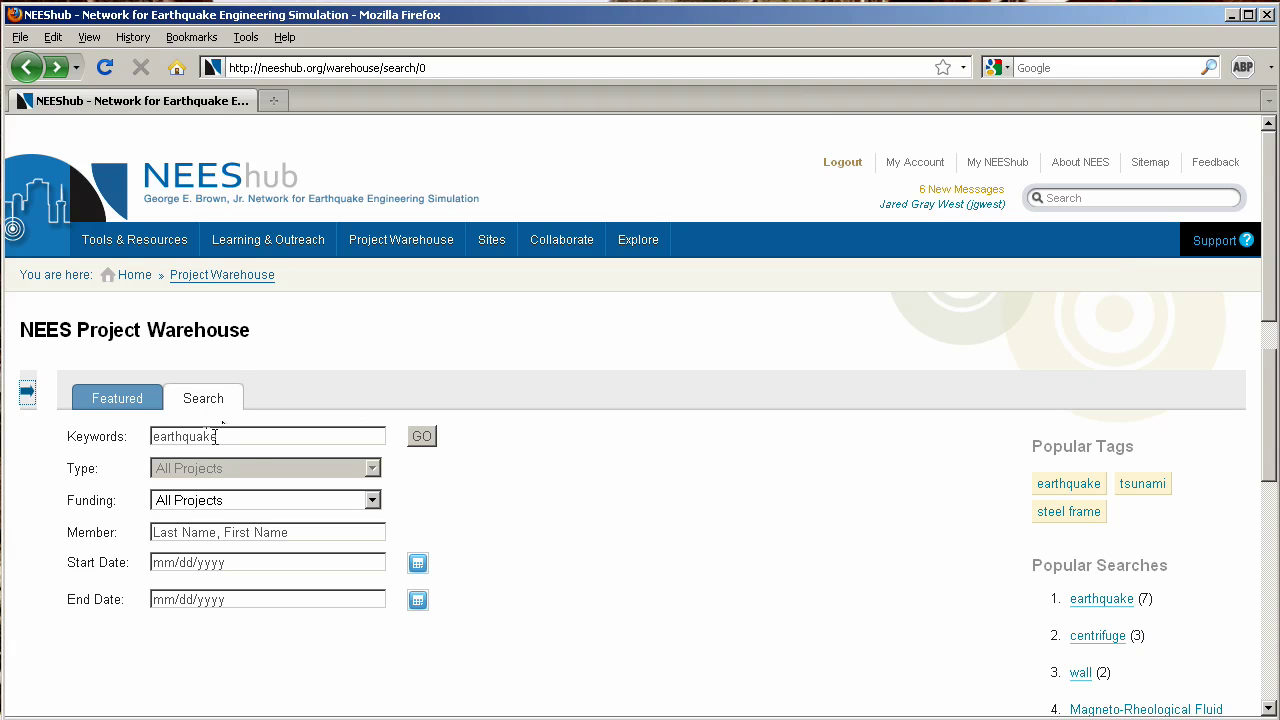
- Replace the search keyword with 'walls' and set the Funding filter to NSF
left_click(245, 443)
type("walls")
left_click(309, 497)
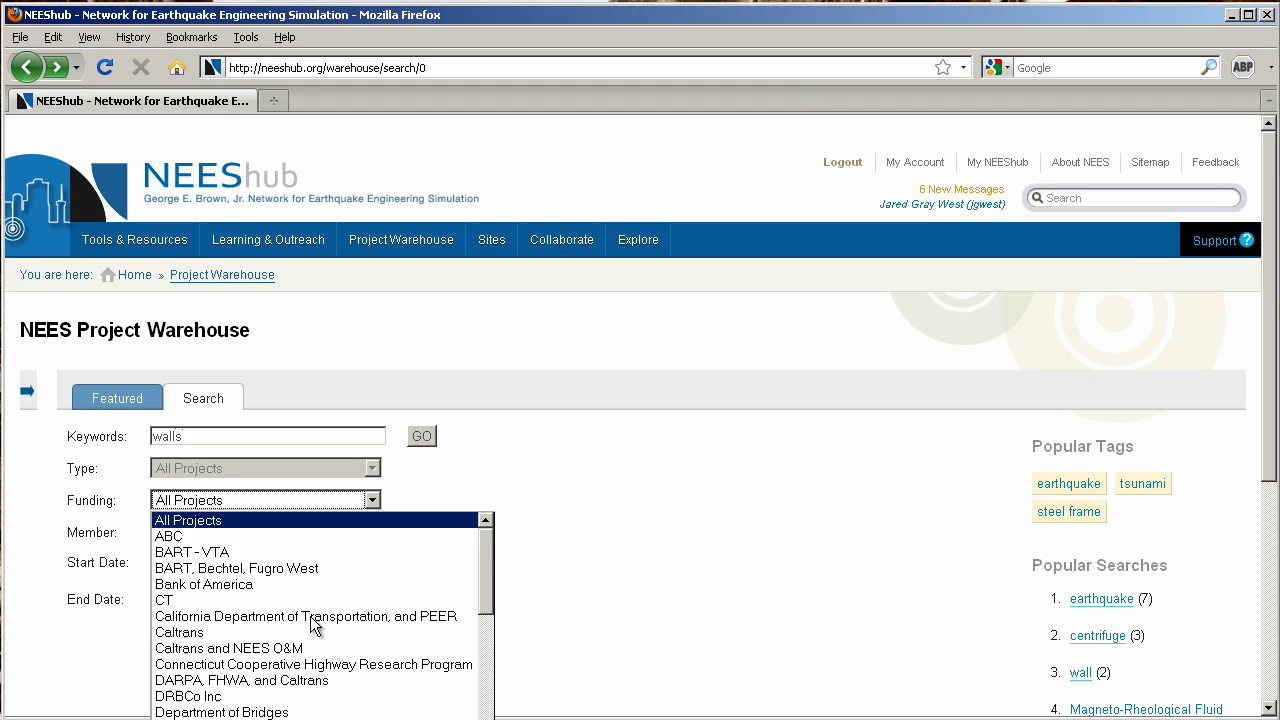
scroll(488, 556, "down", 4)
scroll(484, 556, "up", 4)
left_click_drag(484, 556, 473, 667)
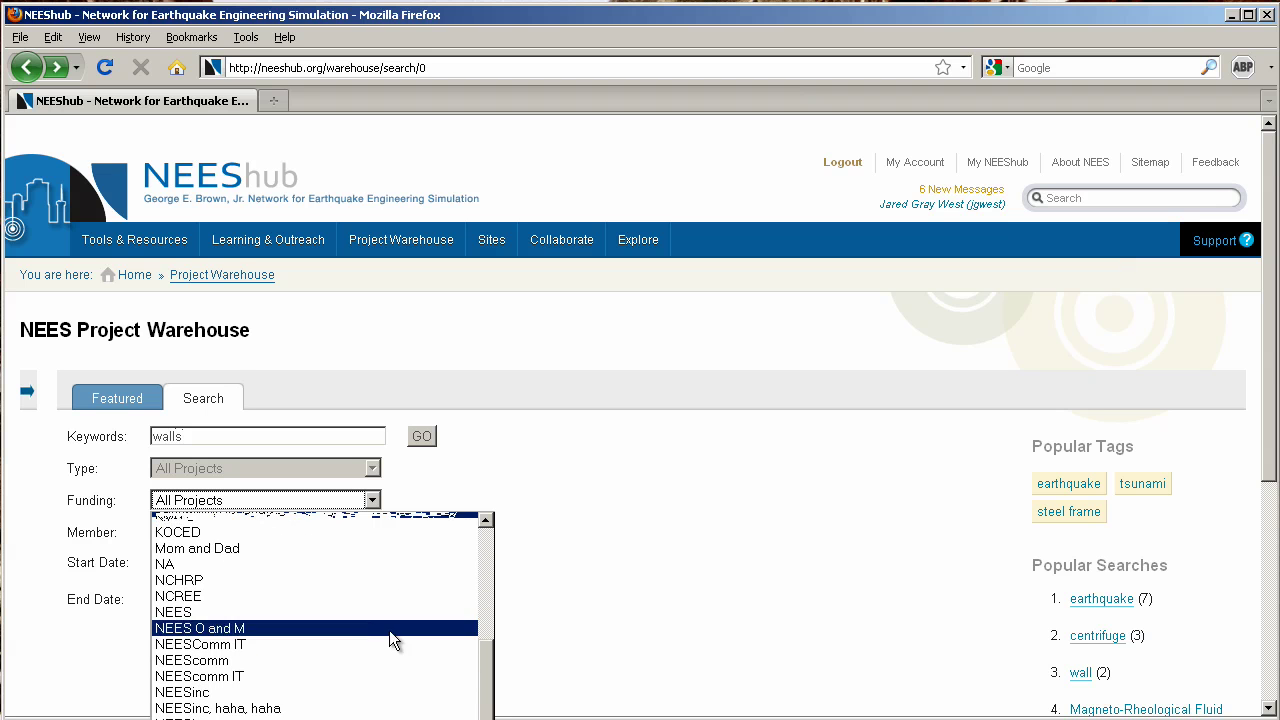
scroll(357, 616, "down", 3)
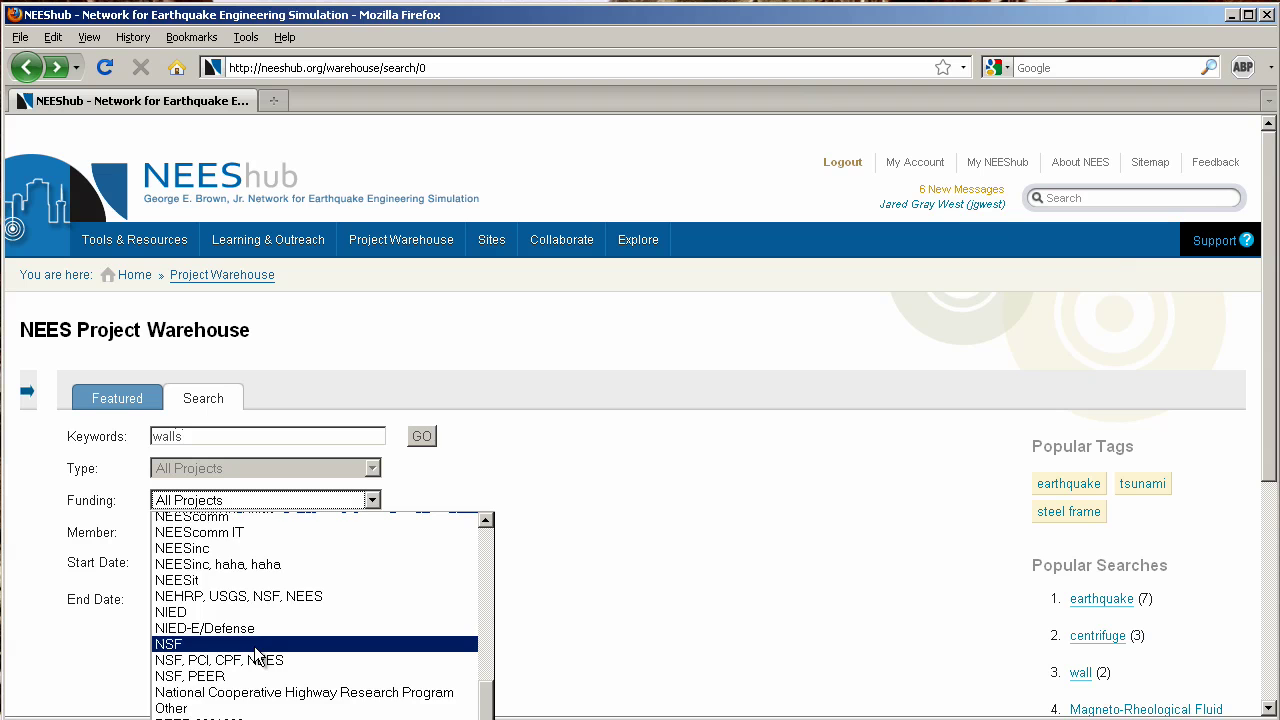
key("Escape")
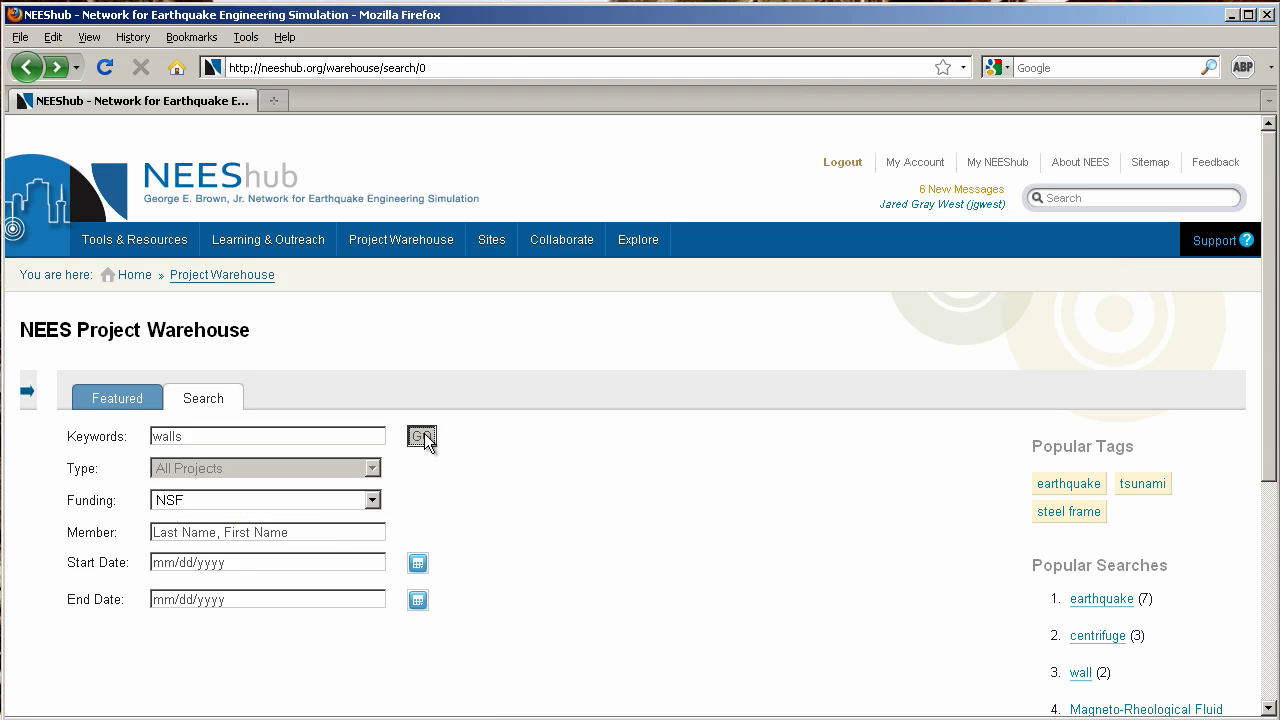
- Run the search and open project NEES-2005-0022, Non-rectangular Walls under Multidirectional Loads, reviewing its details
left_click(424, 436)
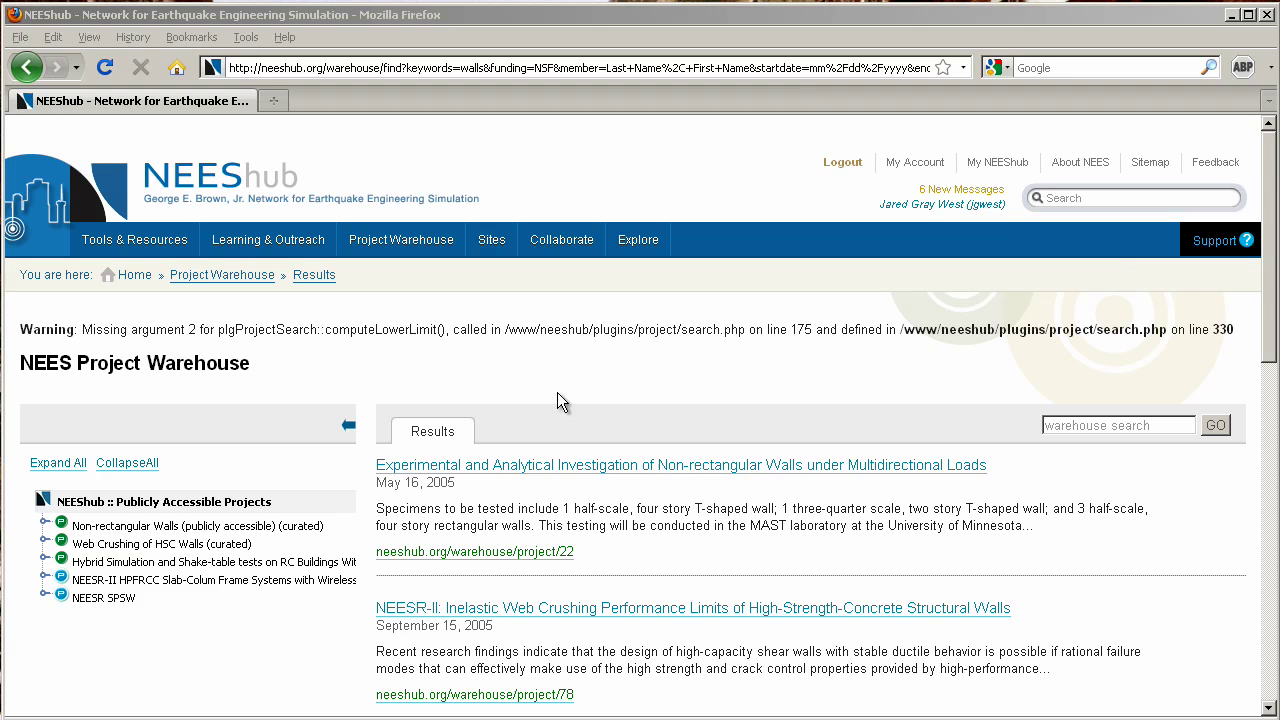
left_click(573, 470)
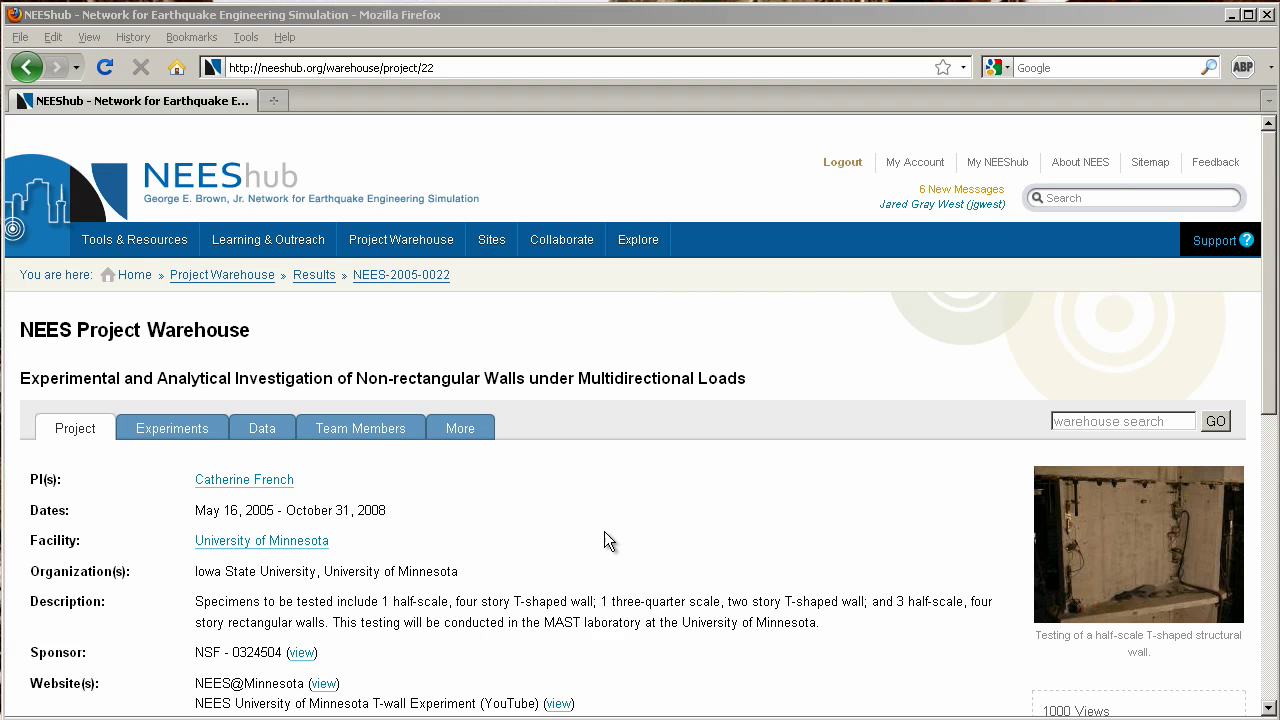
scroll(421, 495, "down", 2)
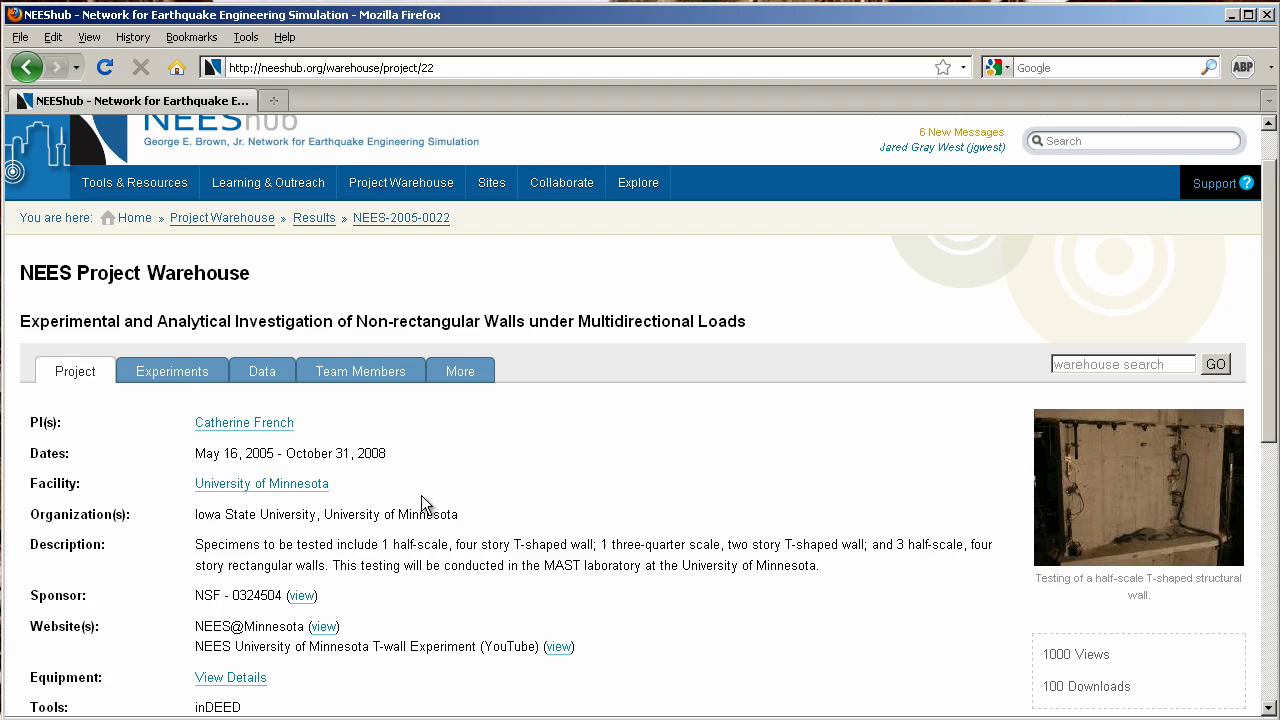
scroll(421, 495, "down", 2)
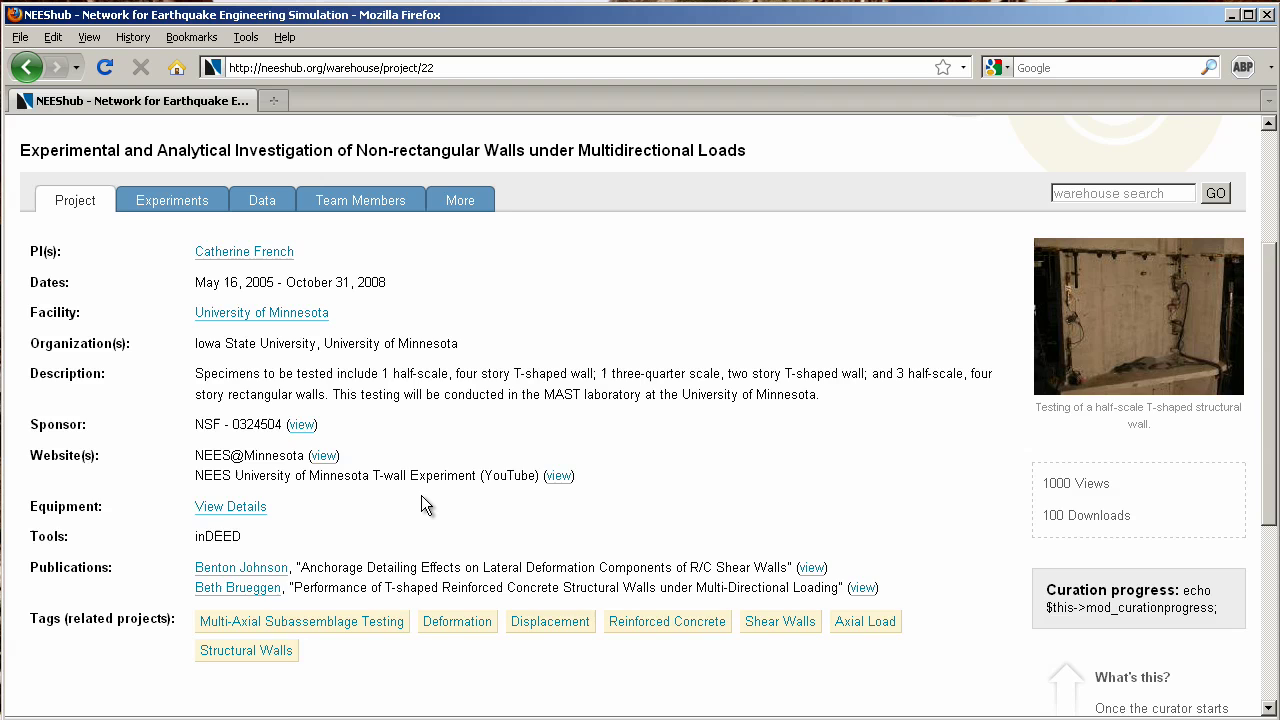
scroll(421, 495, "up", 4)
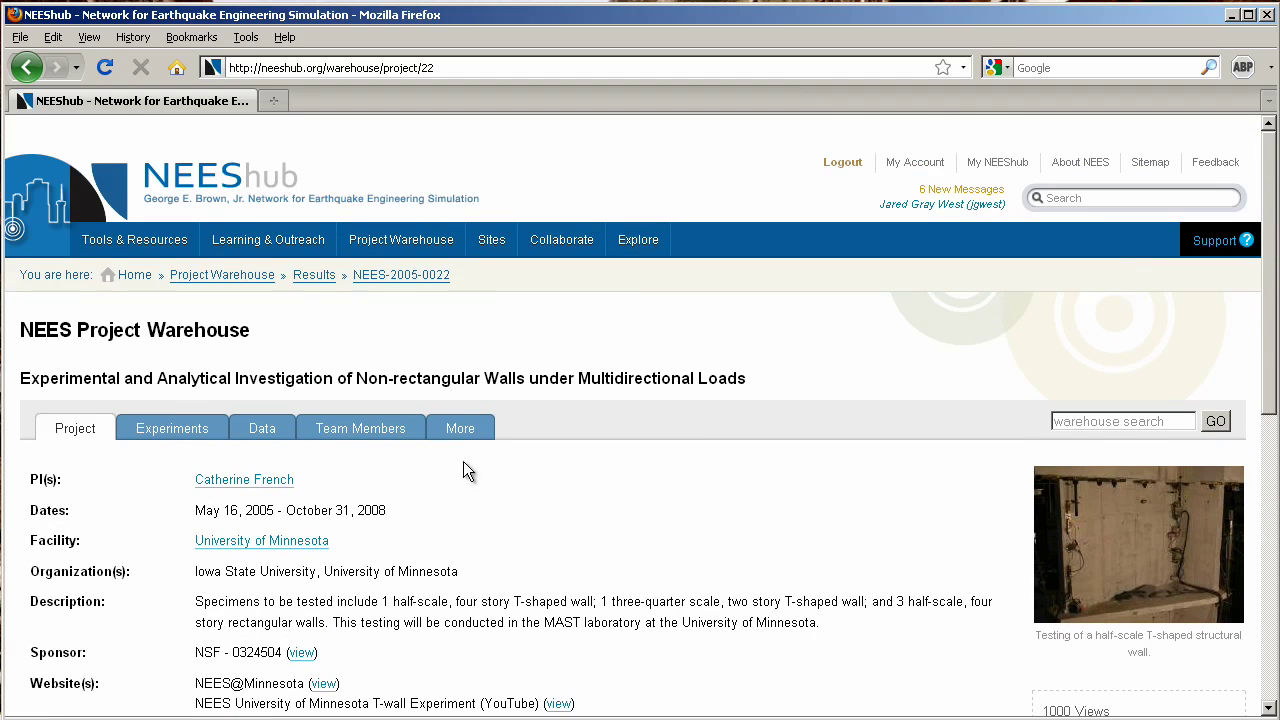
- Move through the More and Team Members tabs to the Experiments list showing RWN and RWC
left_click(465, 432)
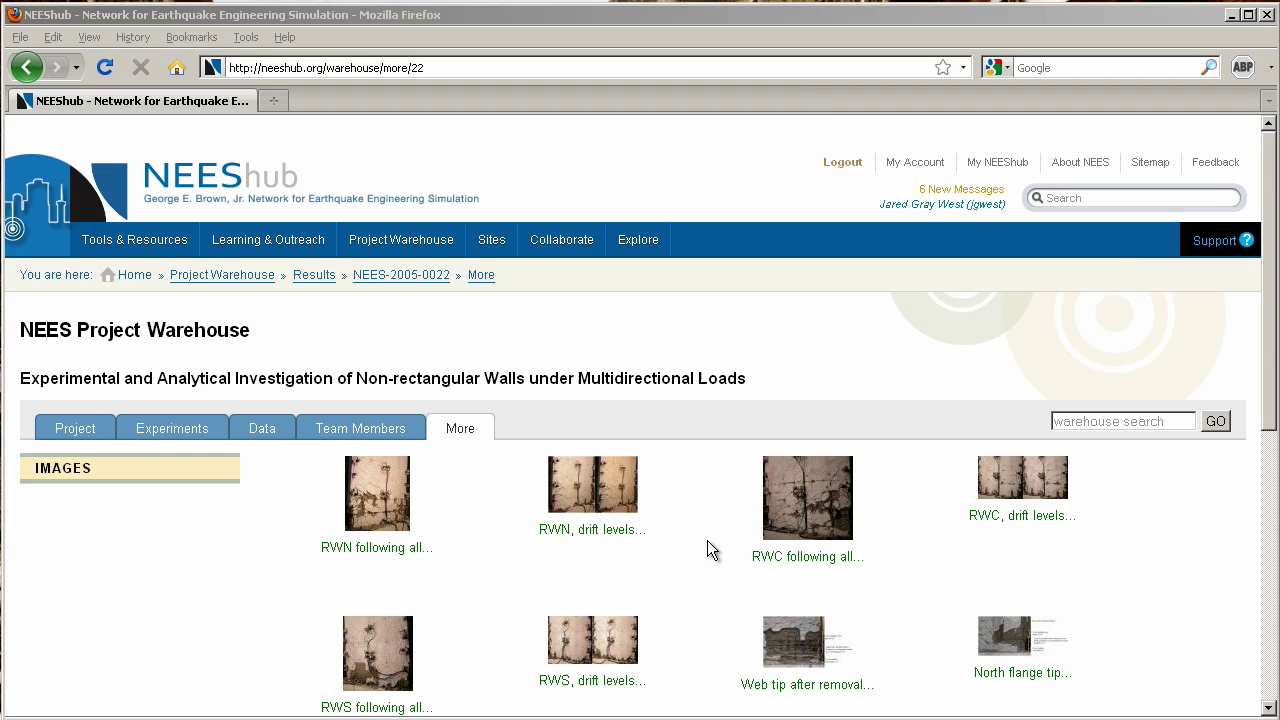
left_click(364, 430)
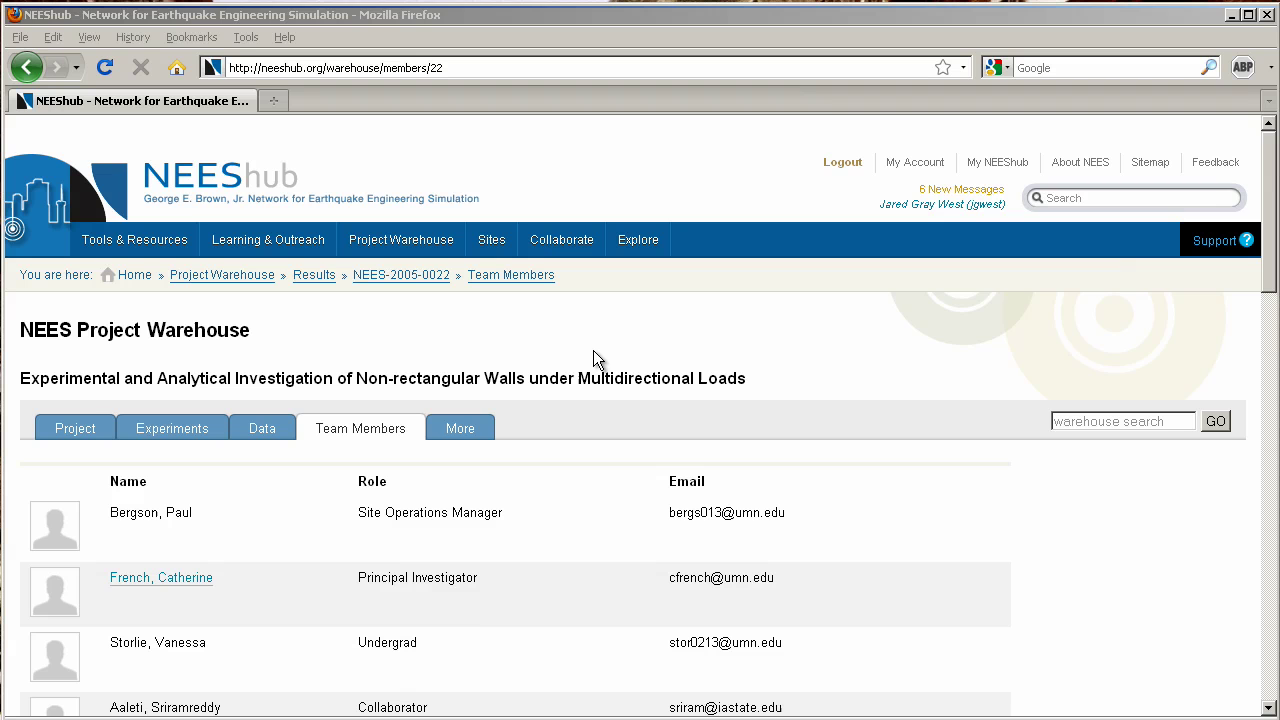
left_click(200, 430)
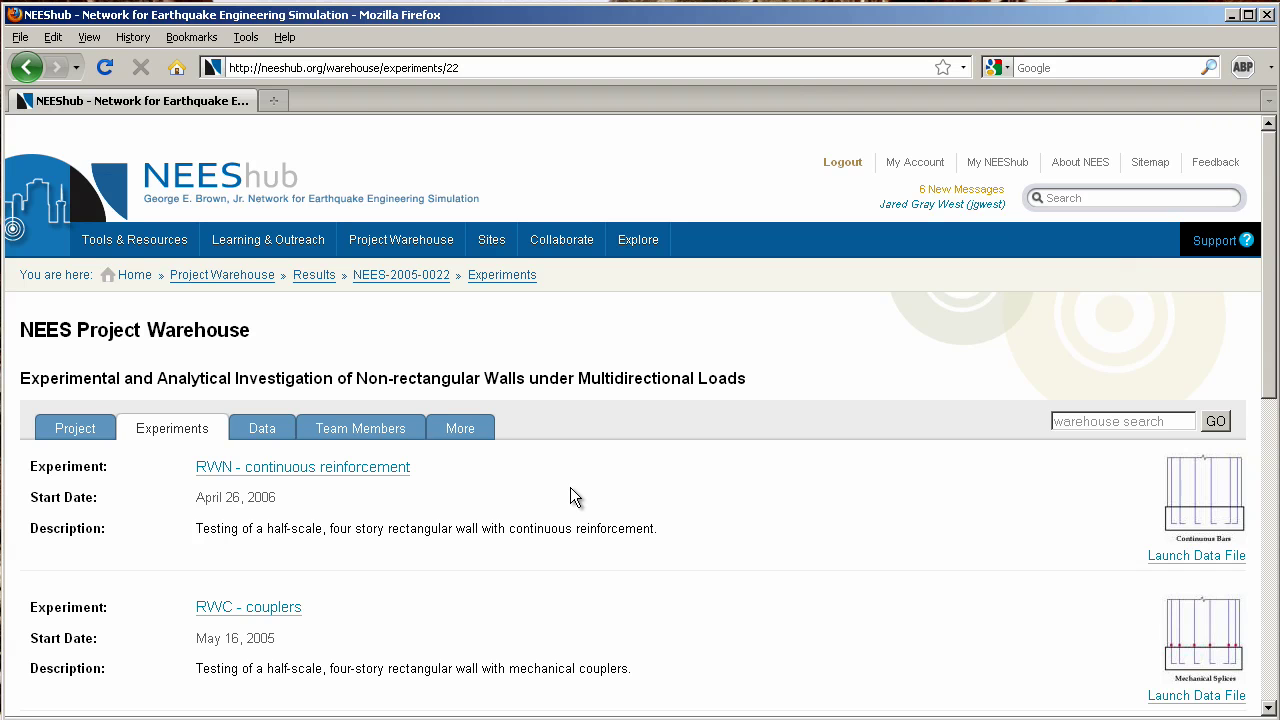
- Open the RWN - continuous reinforcement experiment and launch its RWN-Sensor Data in inDEED
left_click(302, 466)
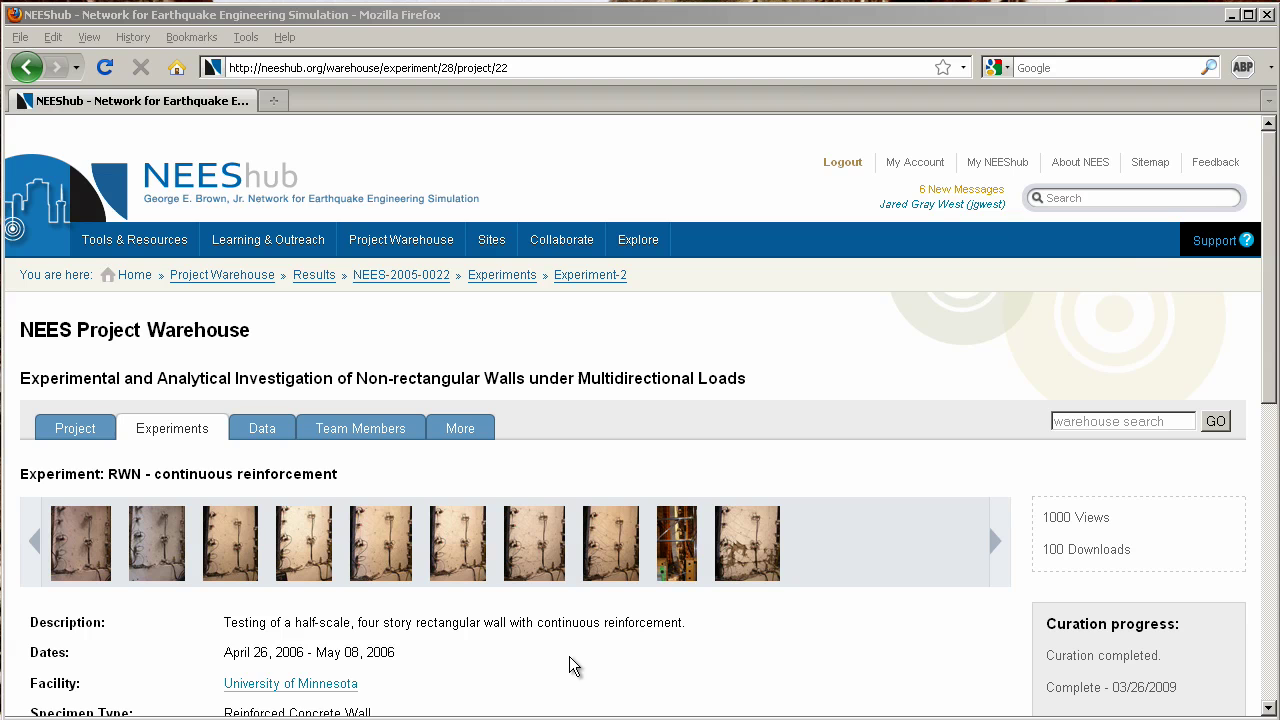
scroll(573, 666, "down", 3)
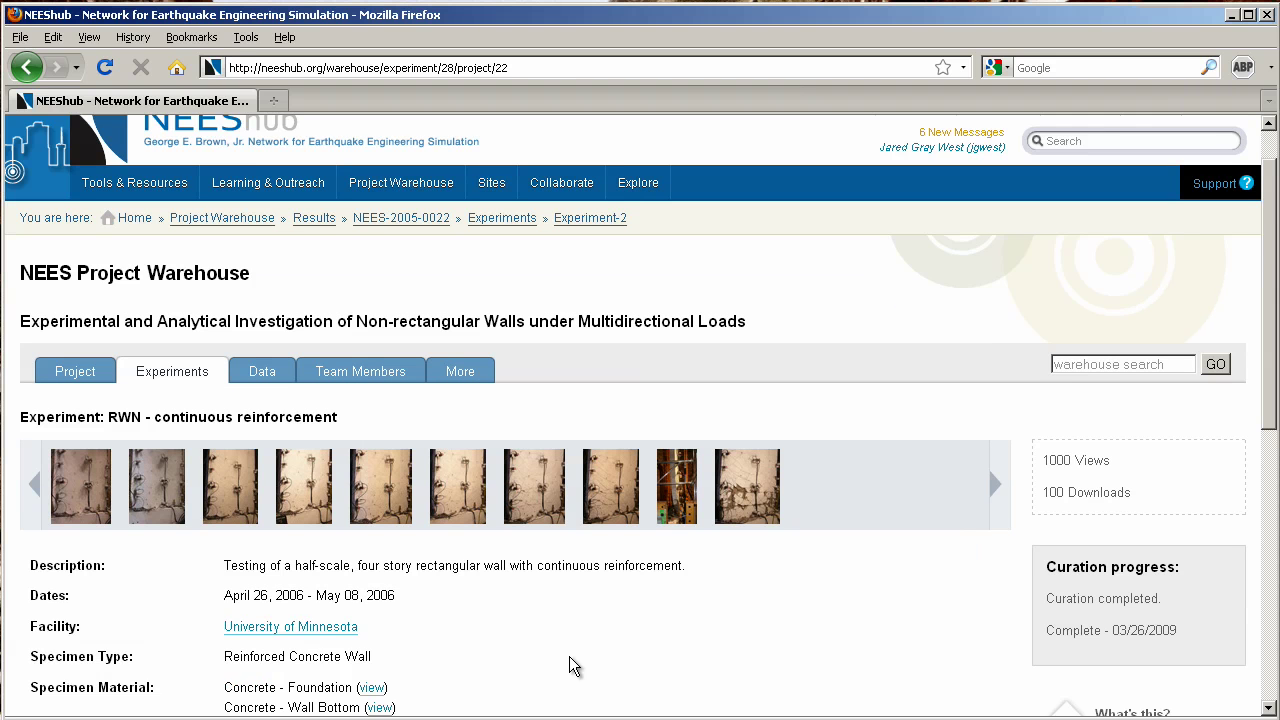
scroll(573, 666, "down", 1)
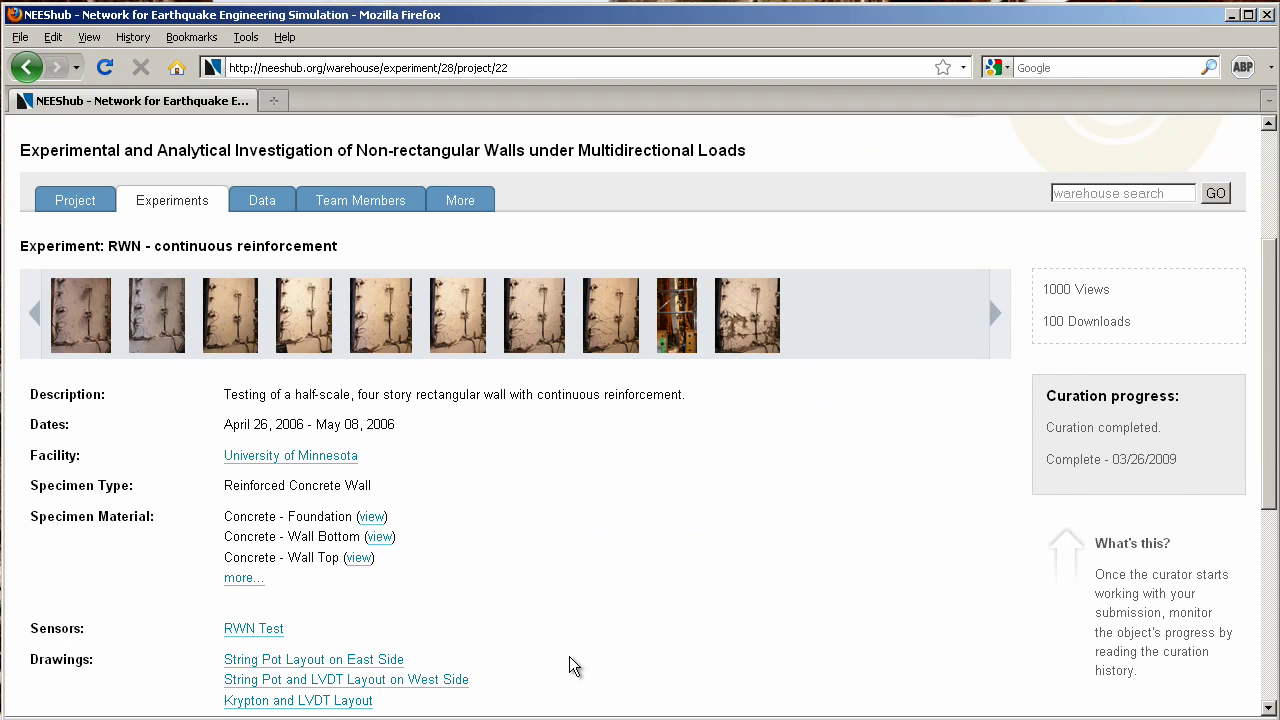
scroll(573, 666, "down", 3)
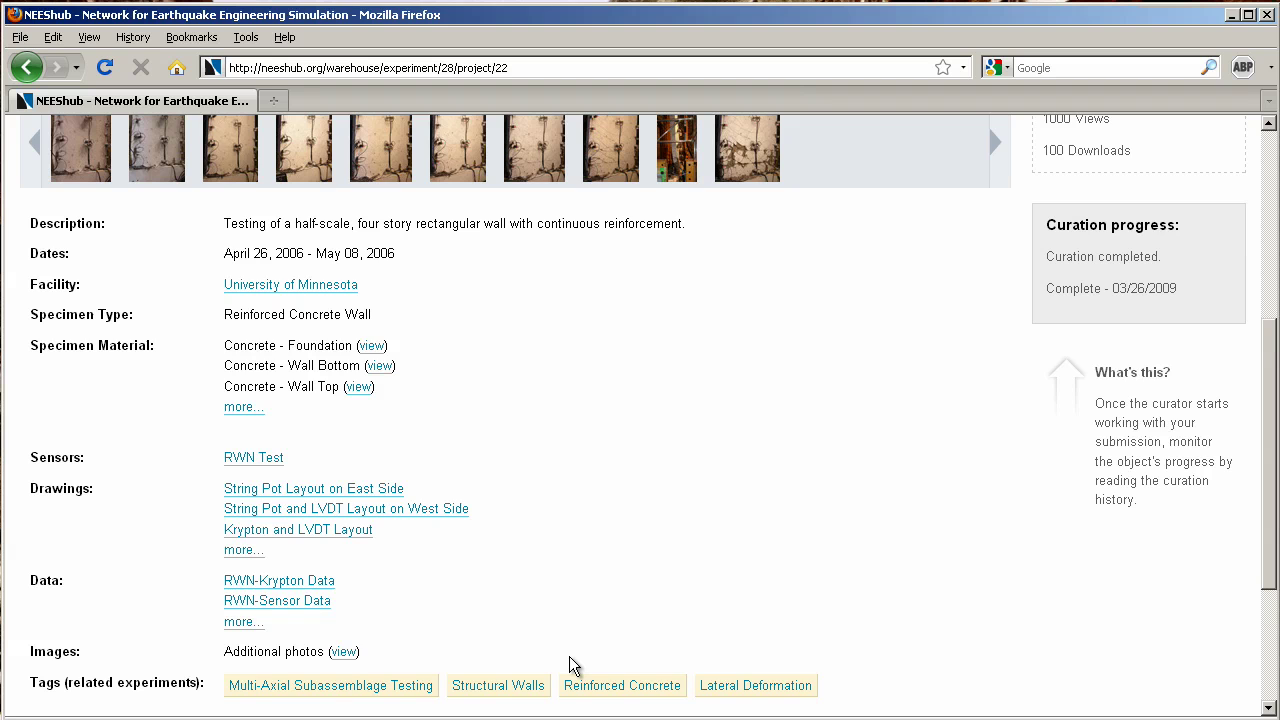
scroll(573, 666, "down", 1)
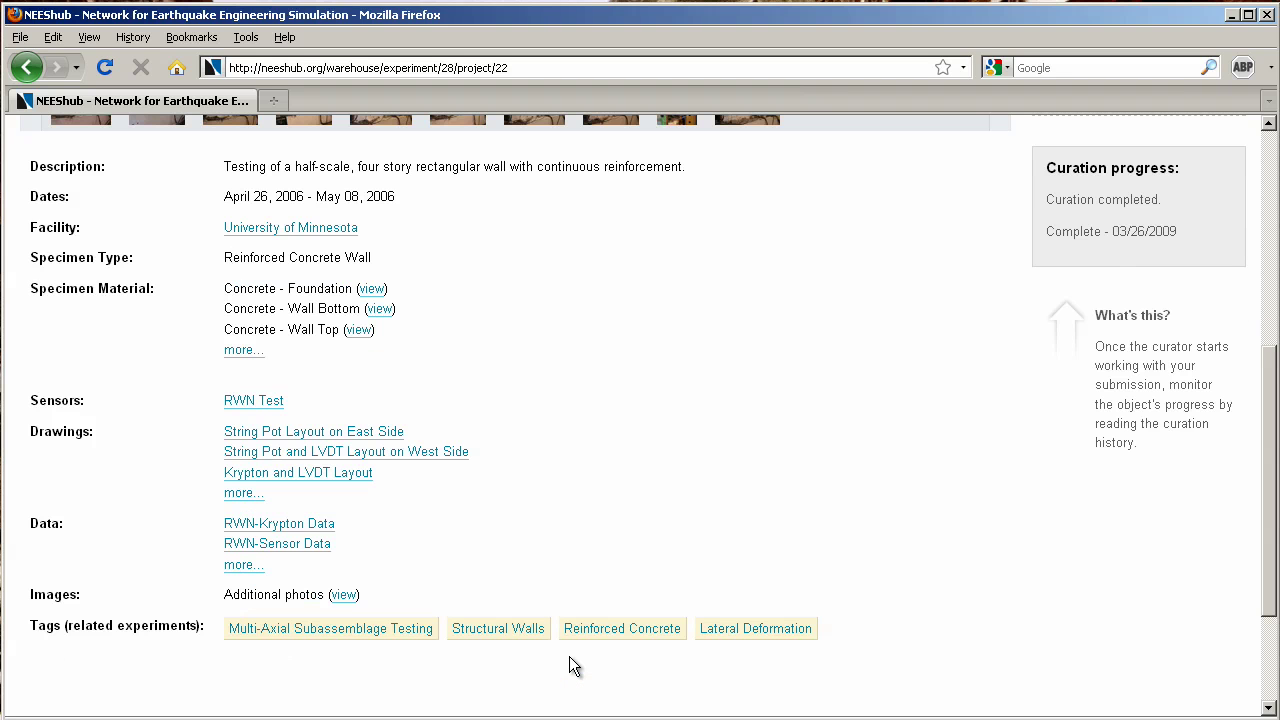
left_click(318, 546)
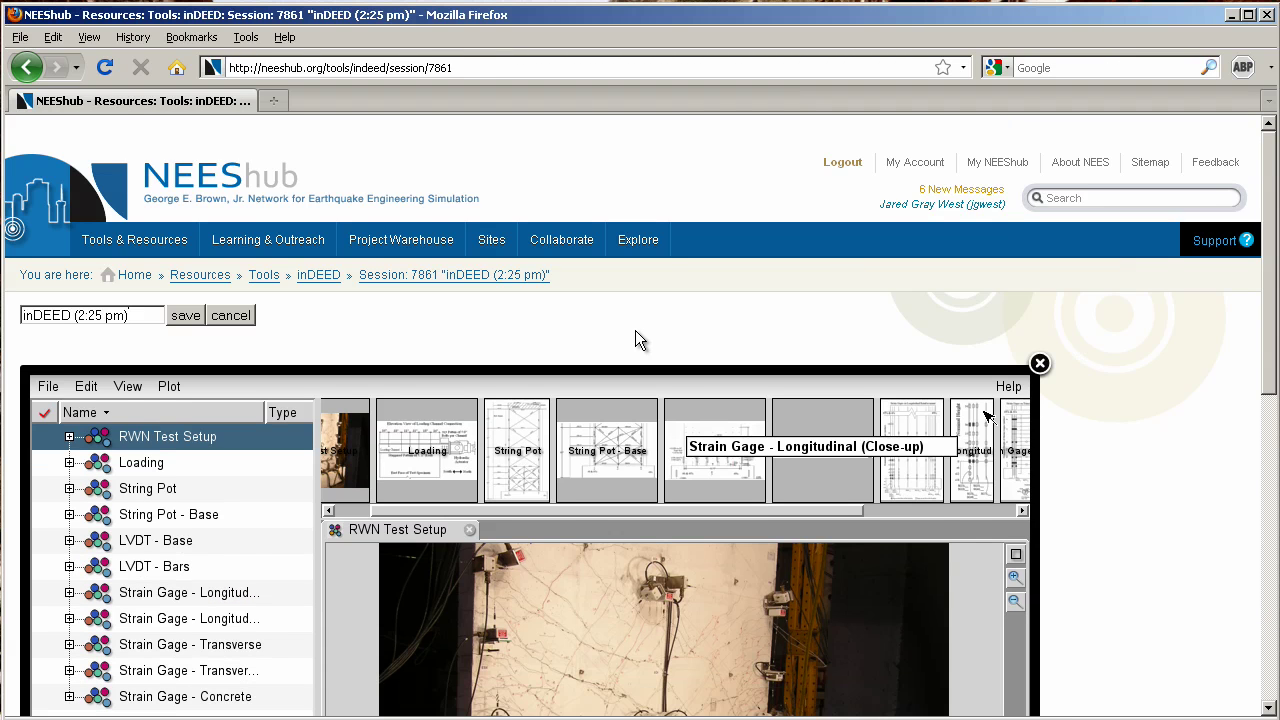
- Select A4-DISPL and A4-FORCE in the Loading group and plot force against displacement
scroll(640, 340, "down", 1)
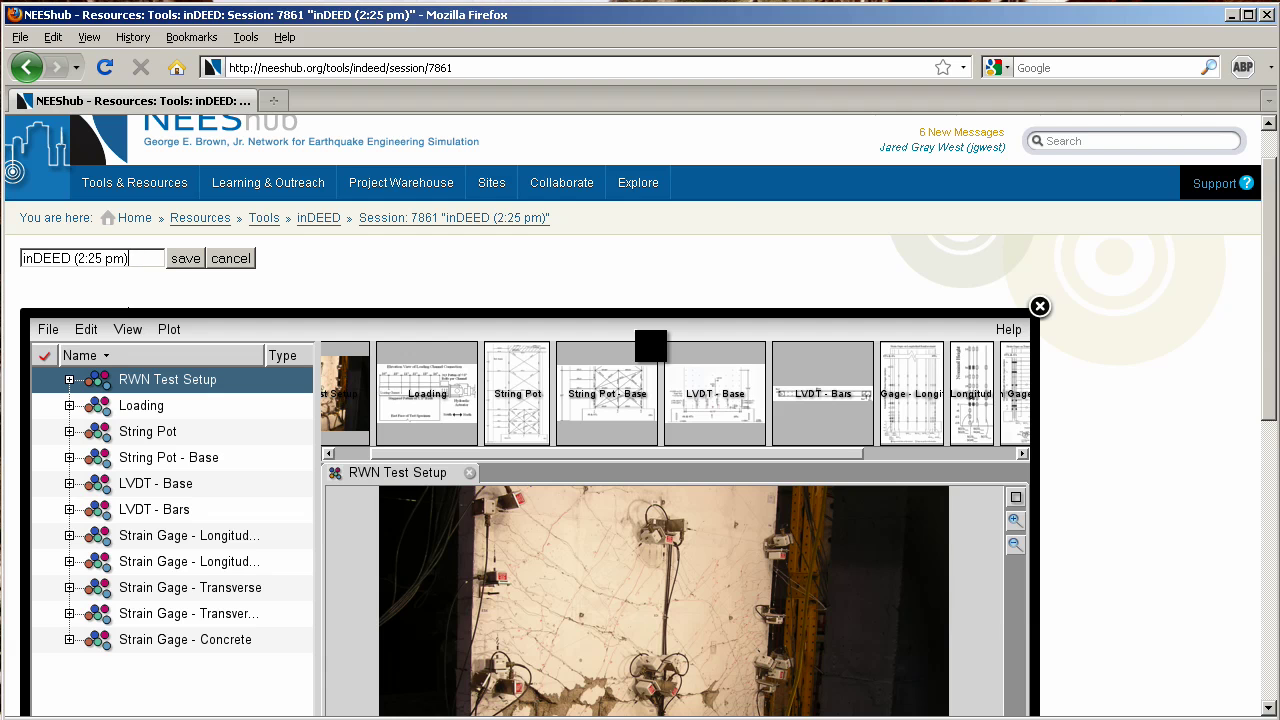
scroll(1138, 386, "down", 2)
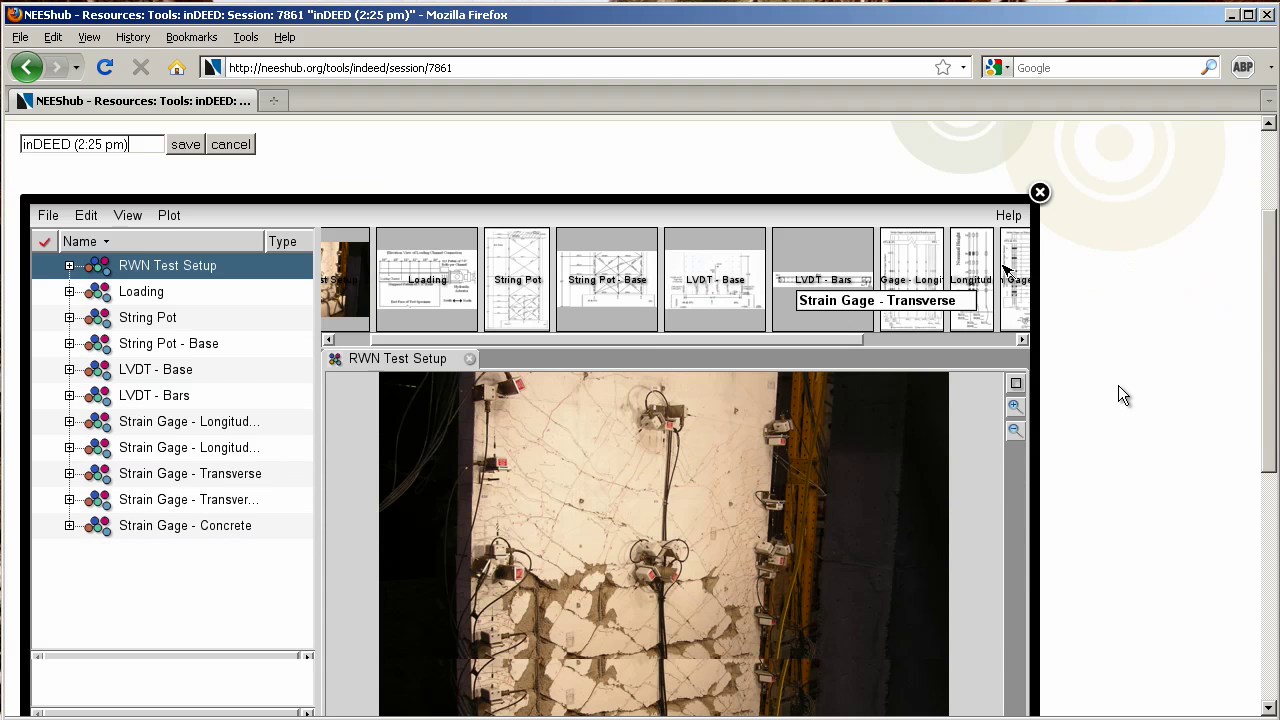
scroll(1079, 384, "down", 1)
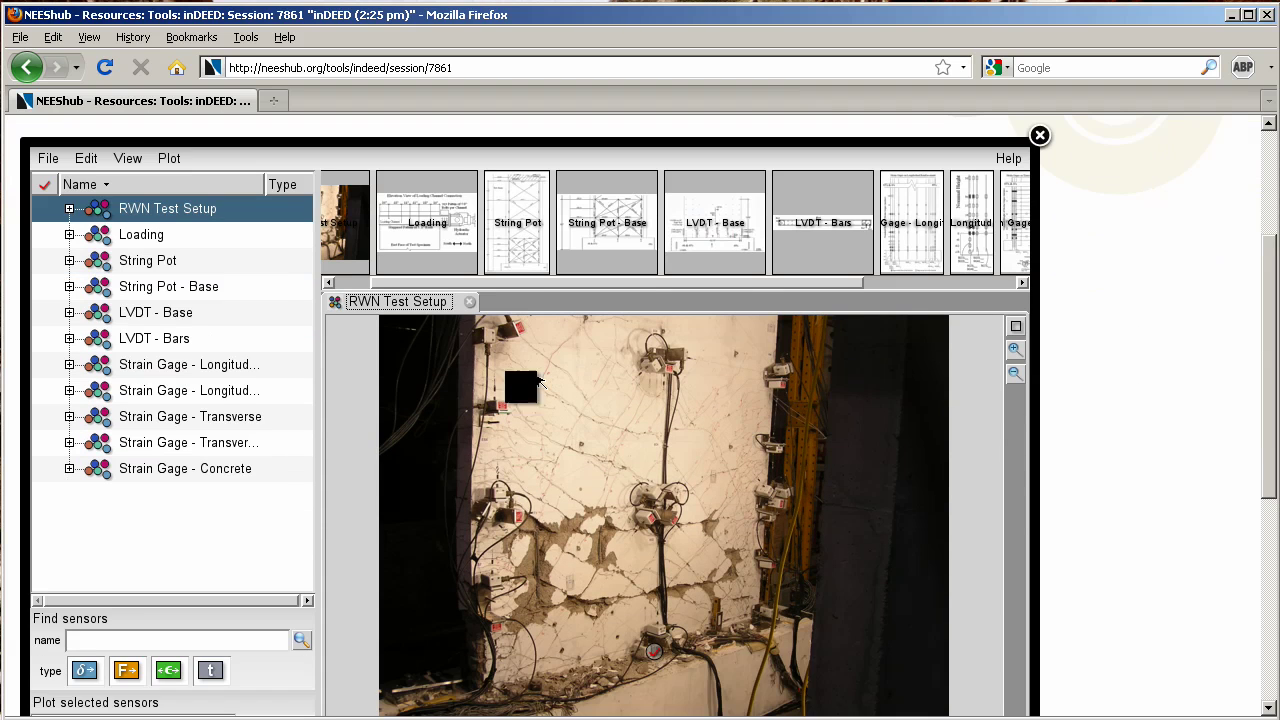
left_click(69, 234)
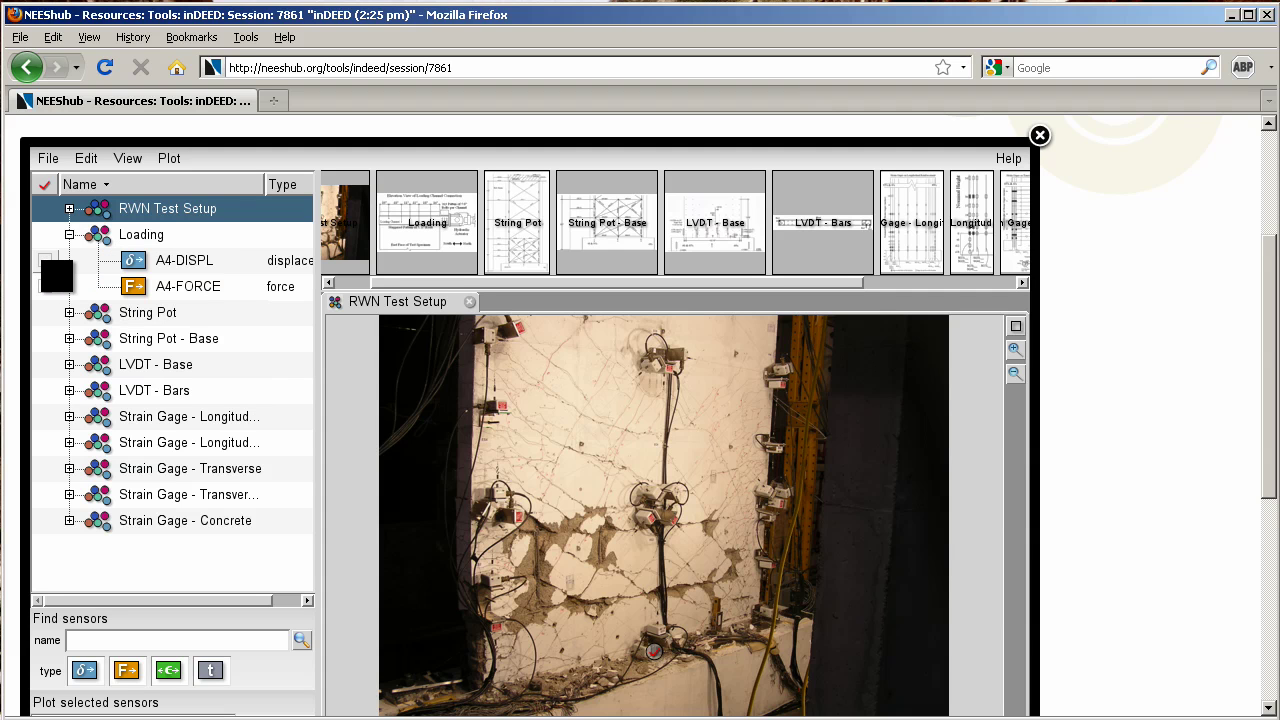
left_click(44, 260)
left_click(44, 286)
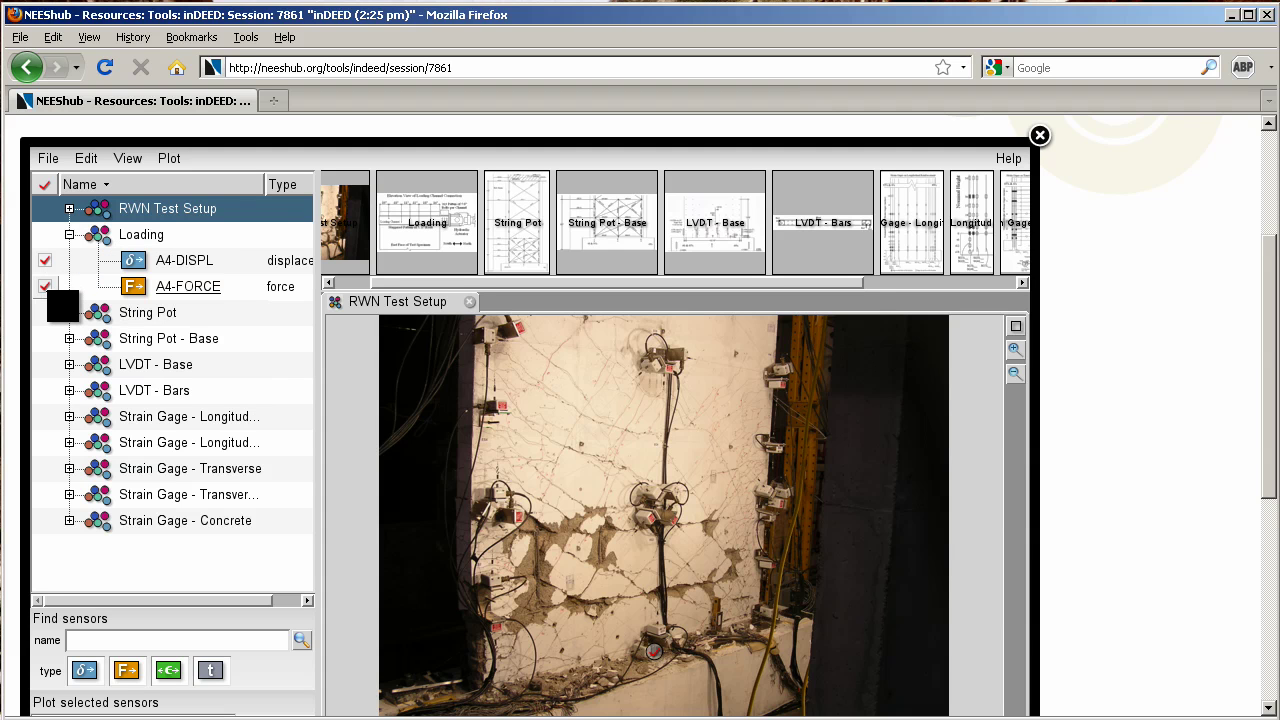
scroll(363, 580, "down", 1)
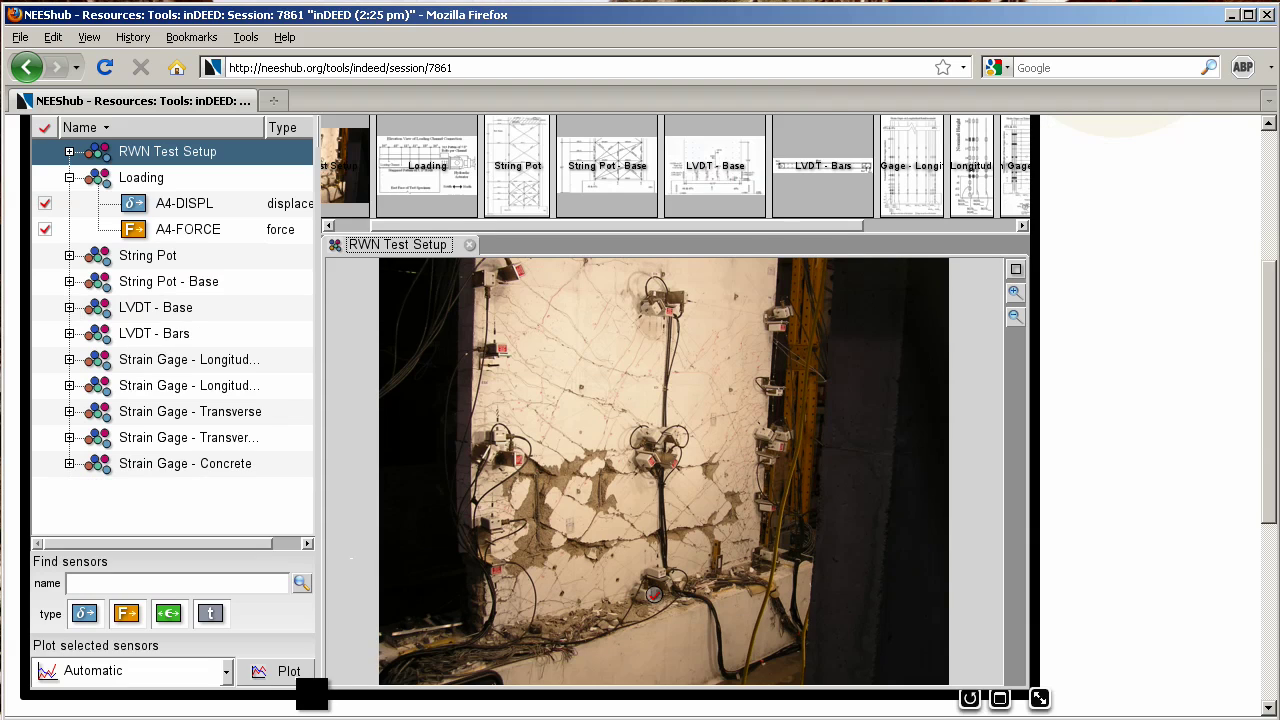
left_click(282, 671)
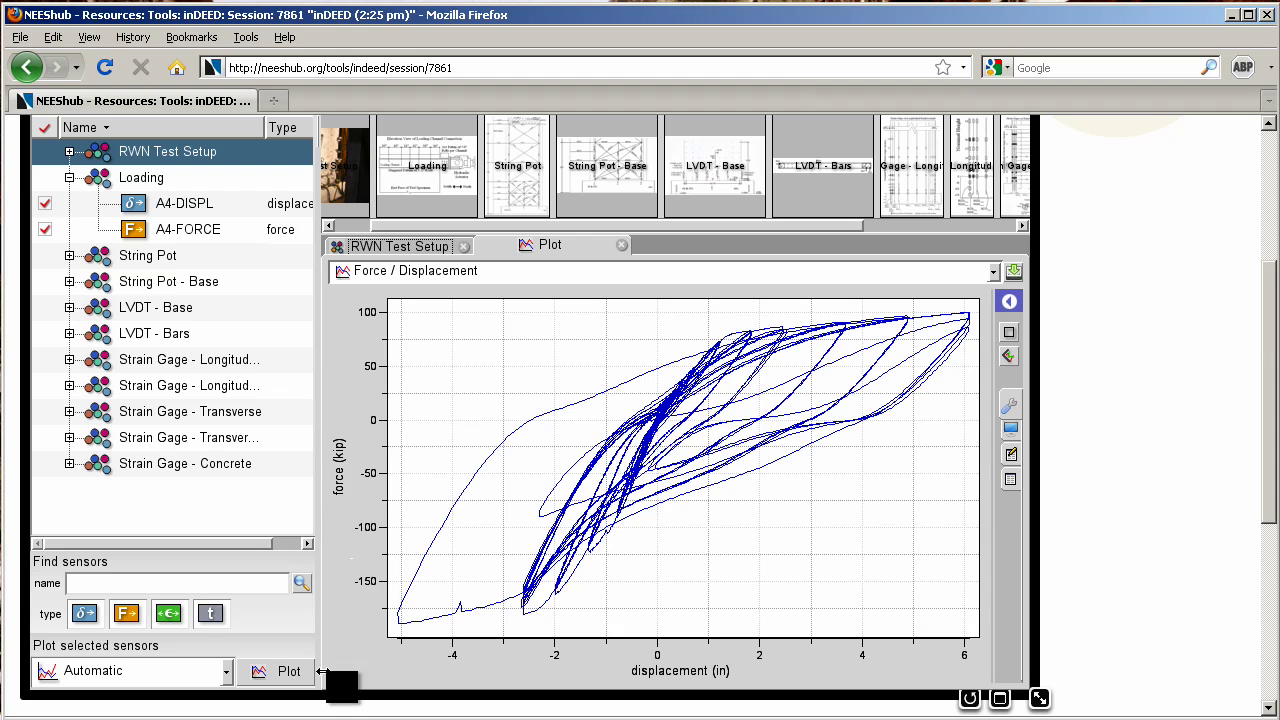
mouse_move(528, 611)
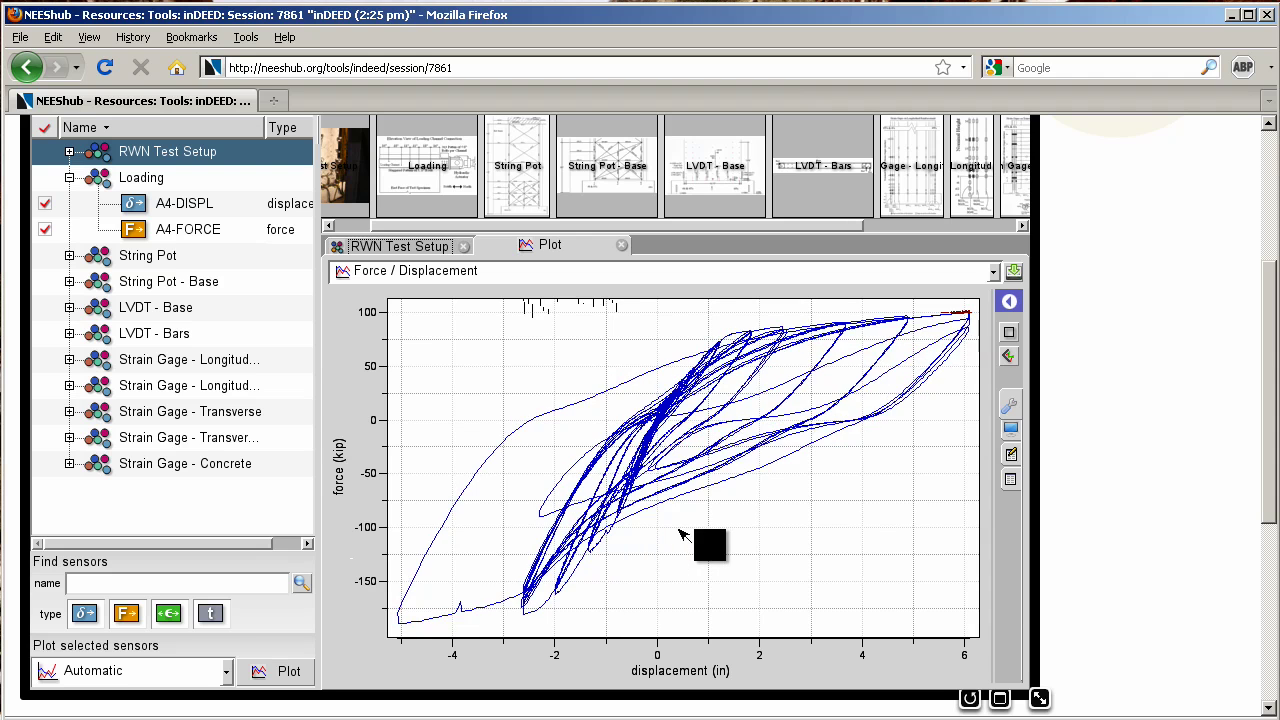
- Choose to download the plot as an image and bring up its export settings
left_click(1014, 270)
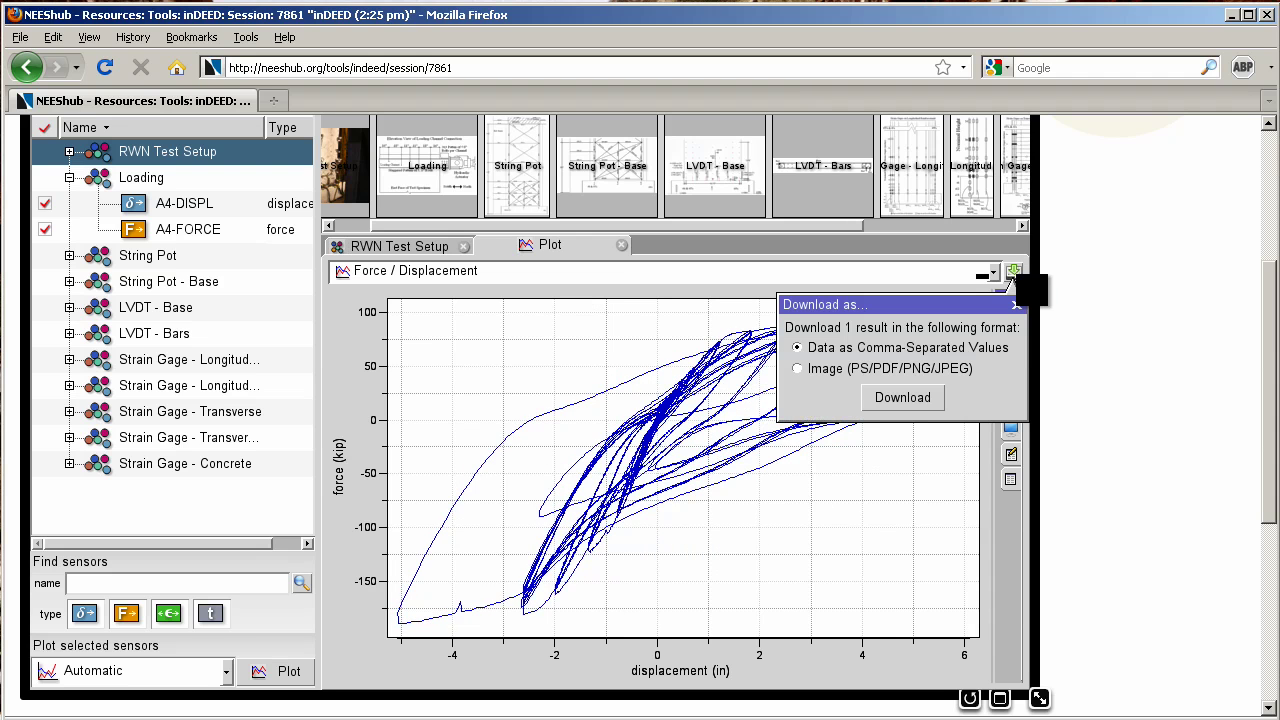
left_click(800, 370)
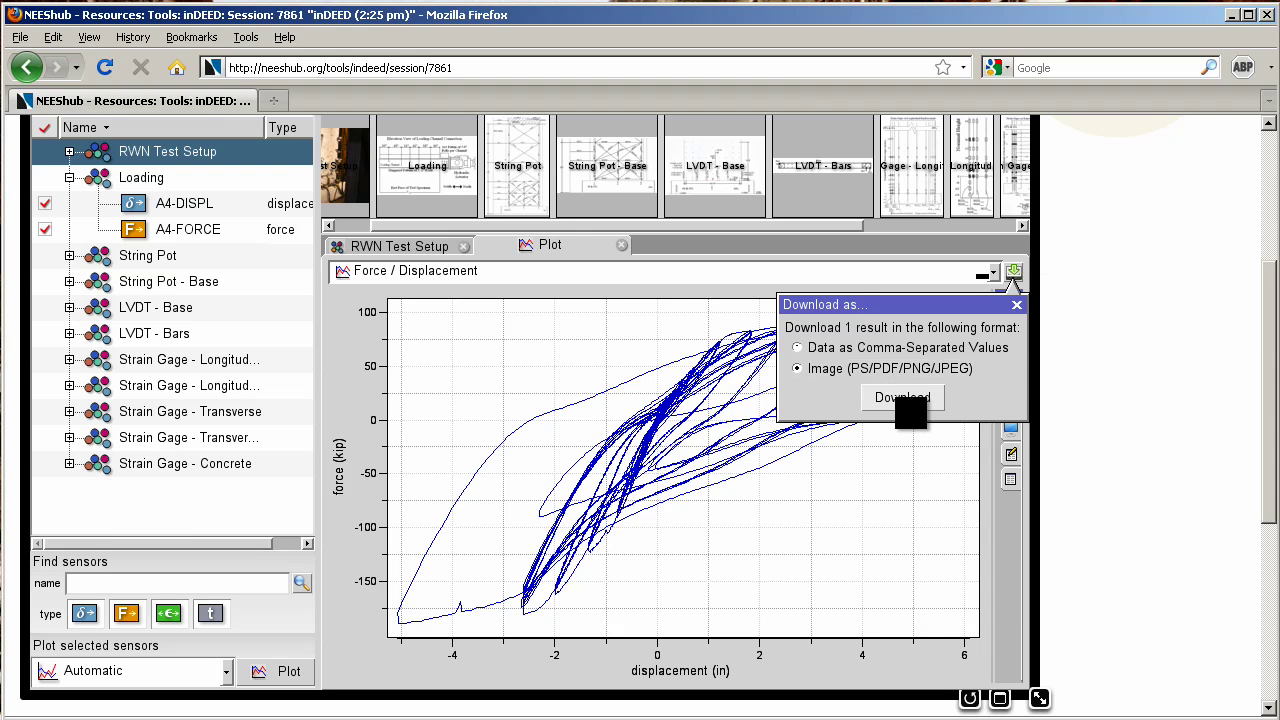
left_click(902, 398)
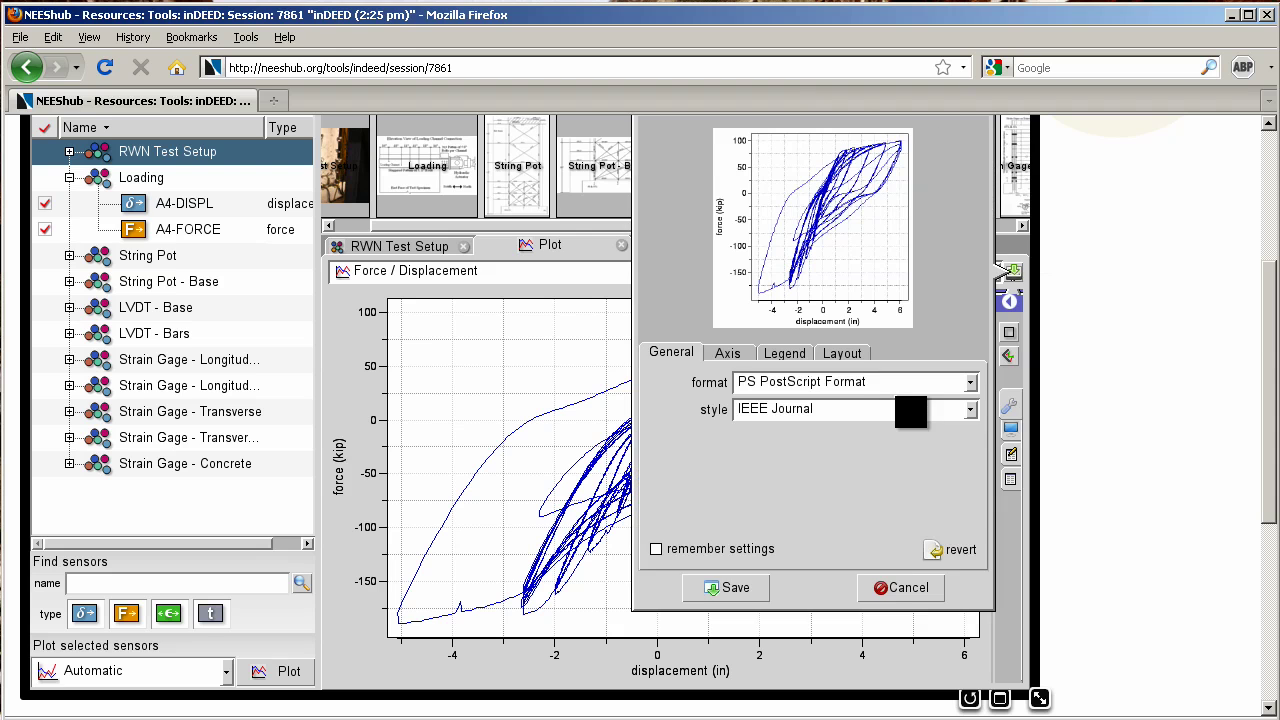
scroll(1140, 420, "up", 1)
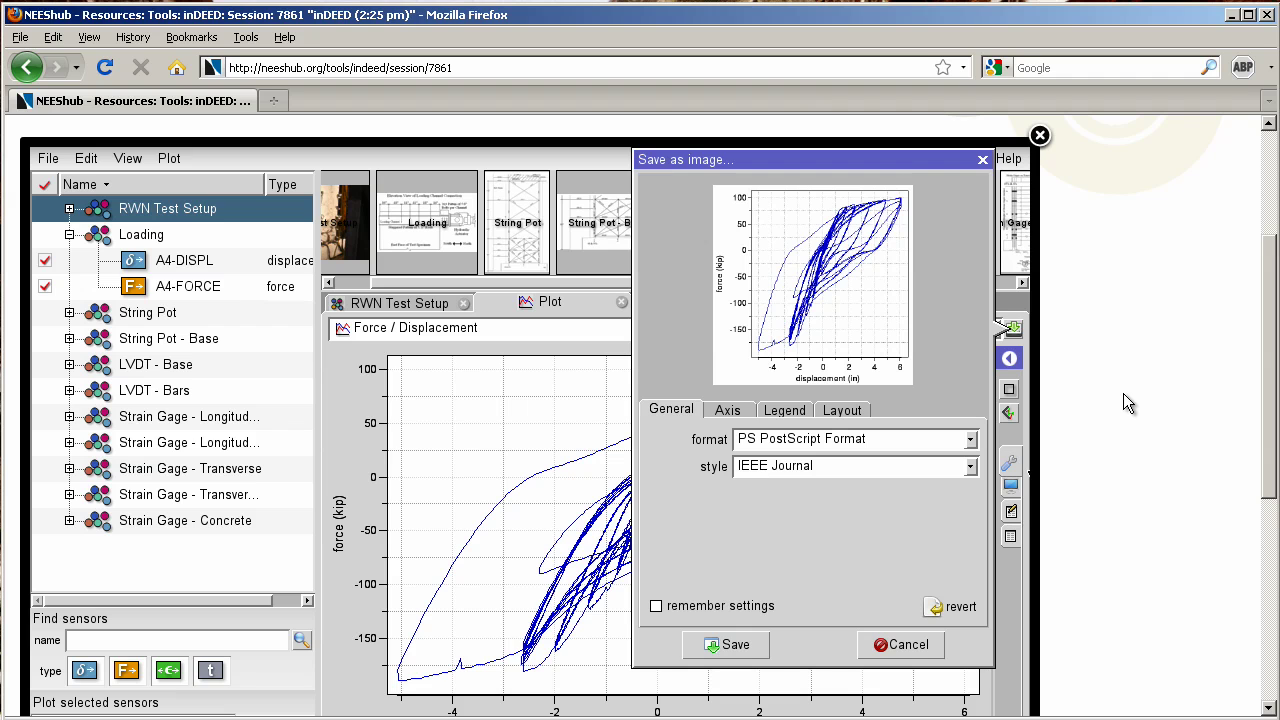
left_click(838, 468)
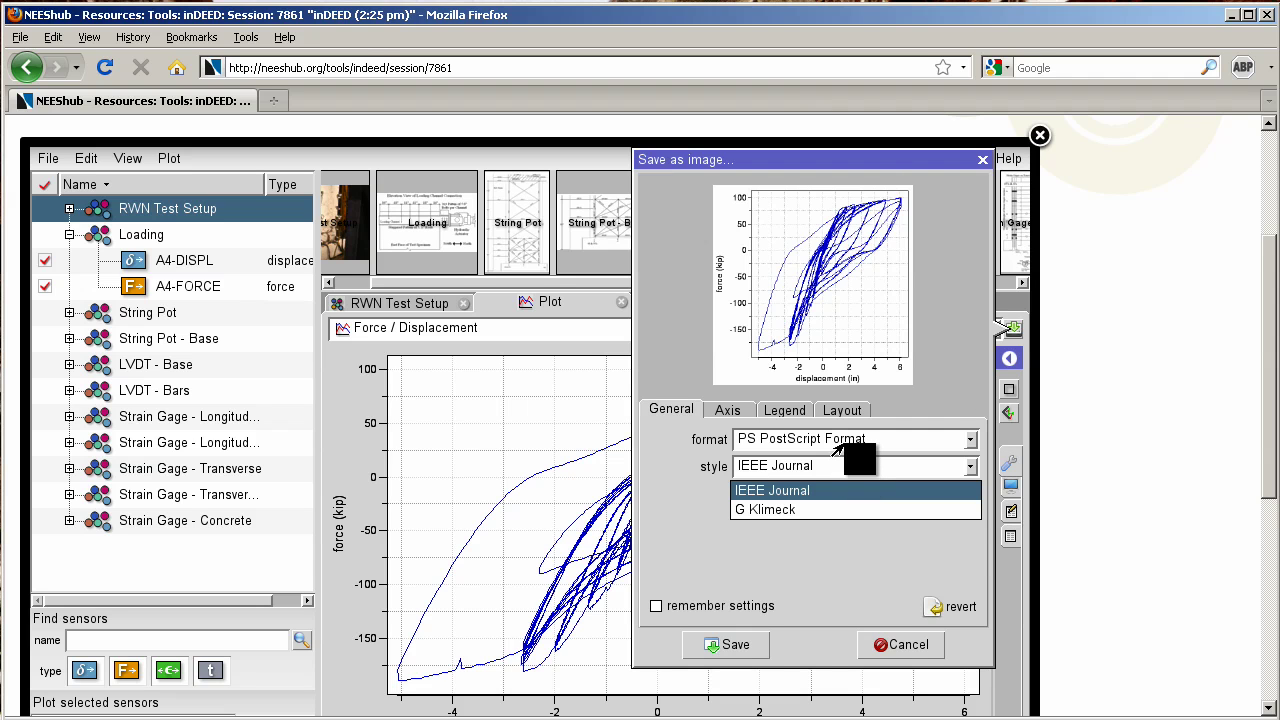
left_click(836, 442)
- Set the image format to JPEG and save the plot as Force_Displacement.jpg
left_click(836, 440)
left_click(778, 524)
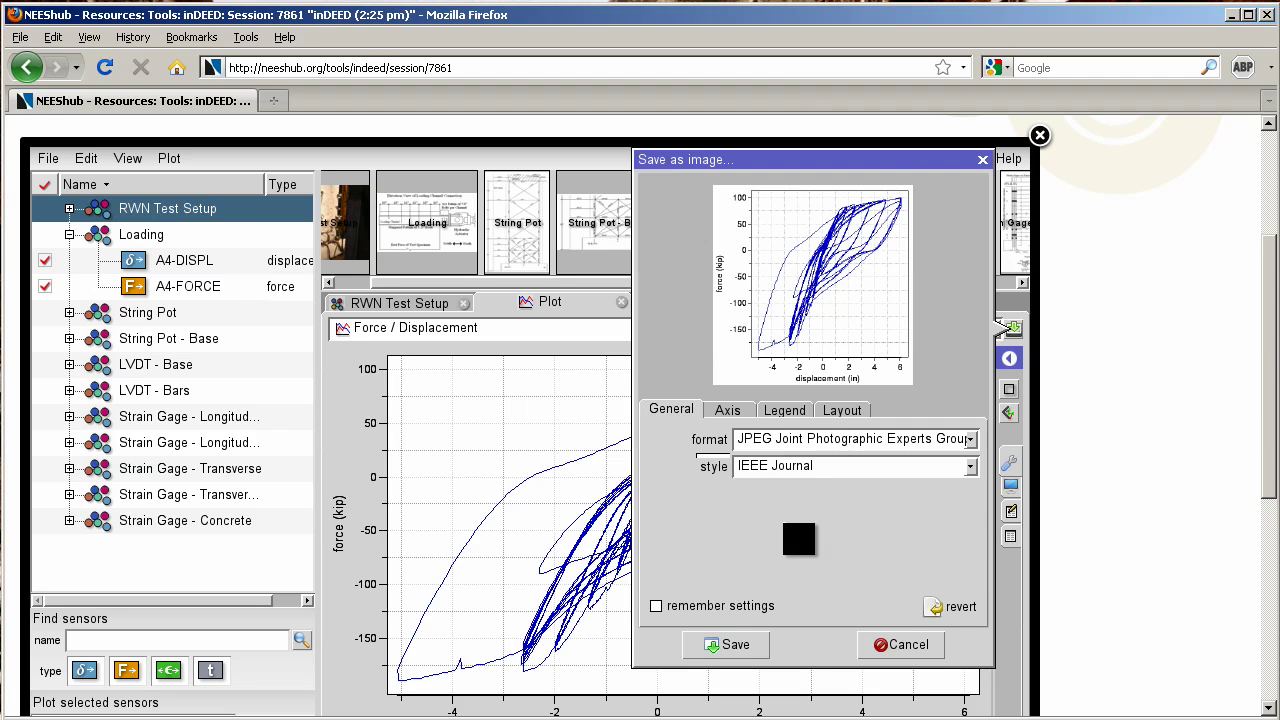
left_click(753, 660)
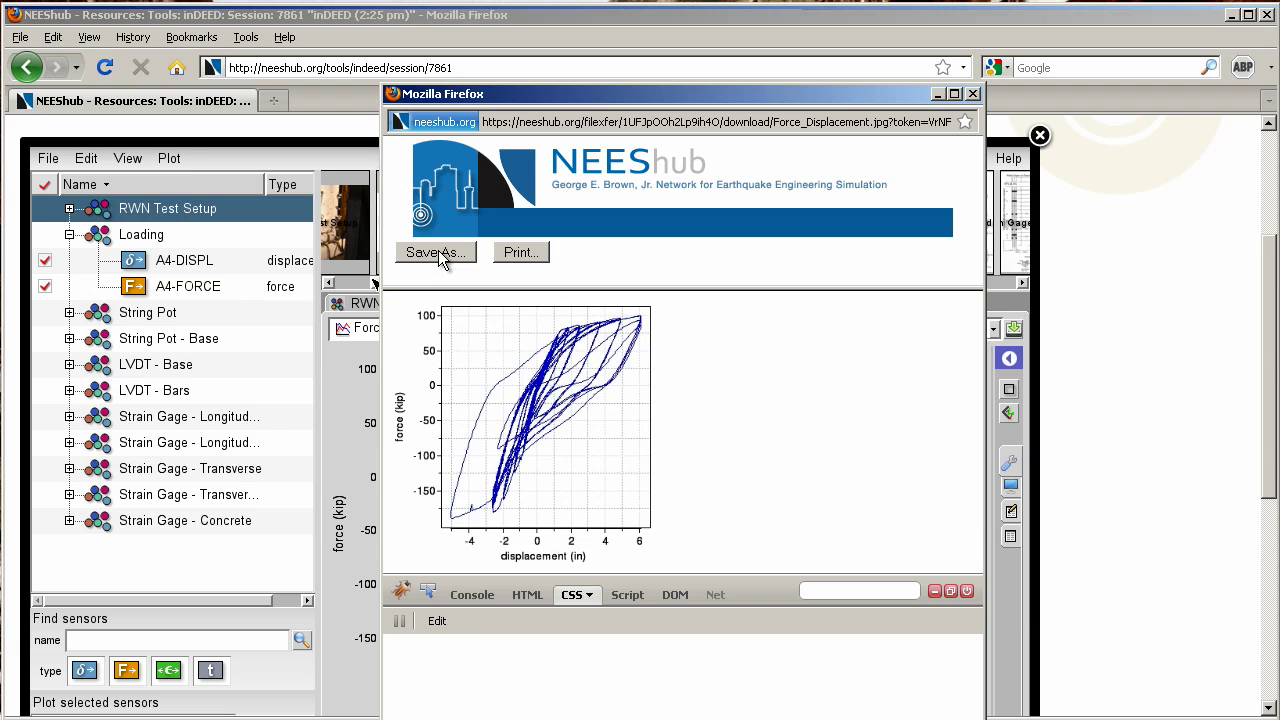
left_click(438, 252)
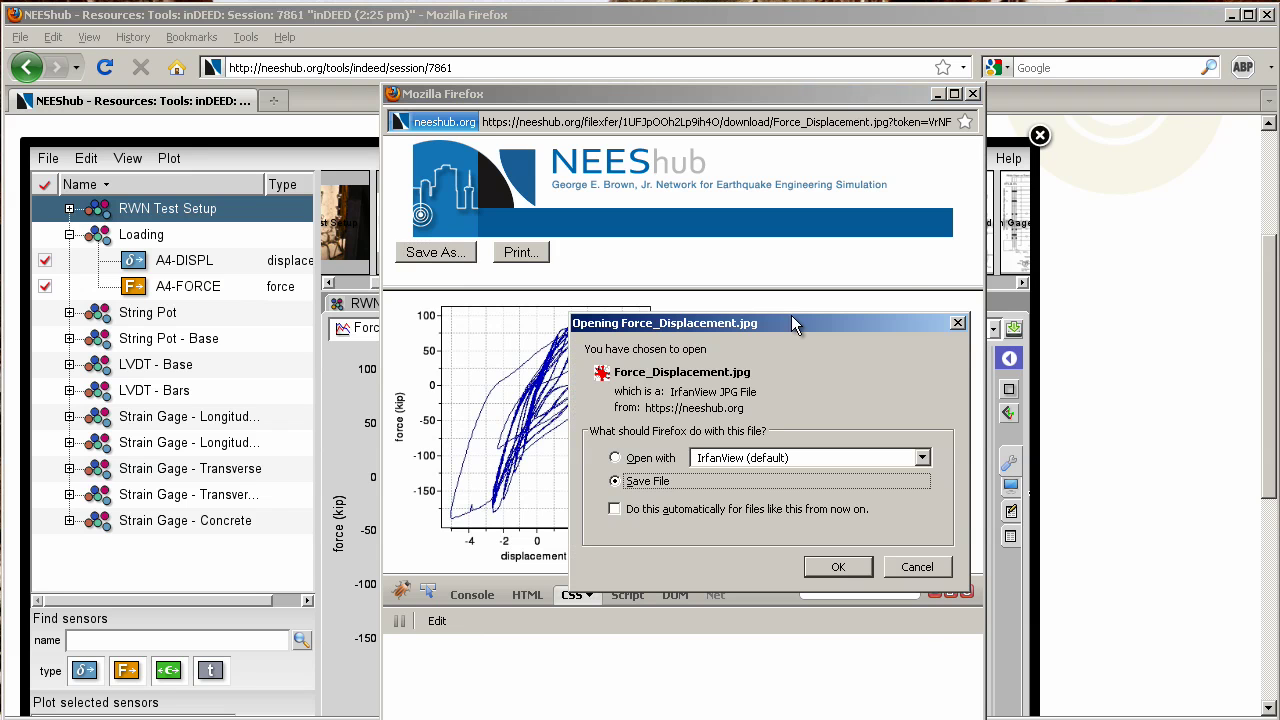
left_click(836, 568)
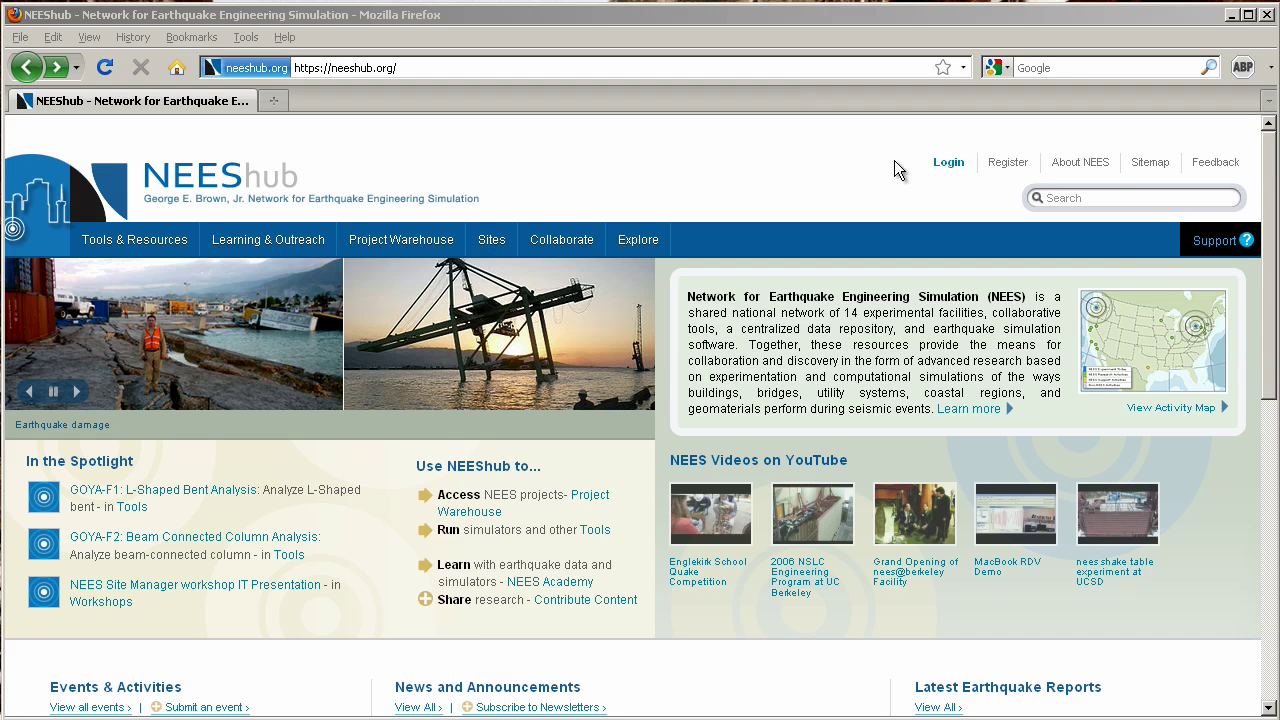
- Go to the Create New Account page via the Register link on the home page
left_click(1009, 165)
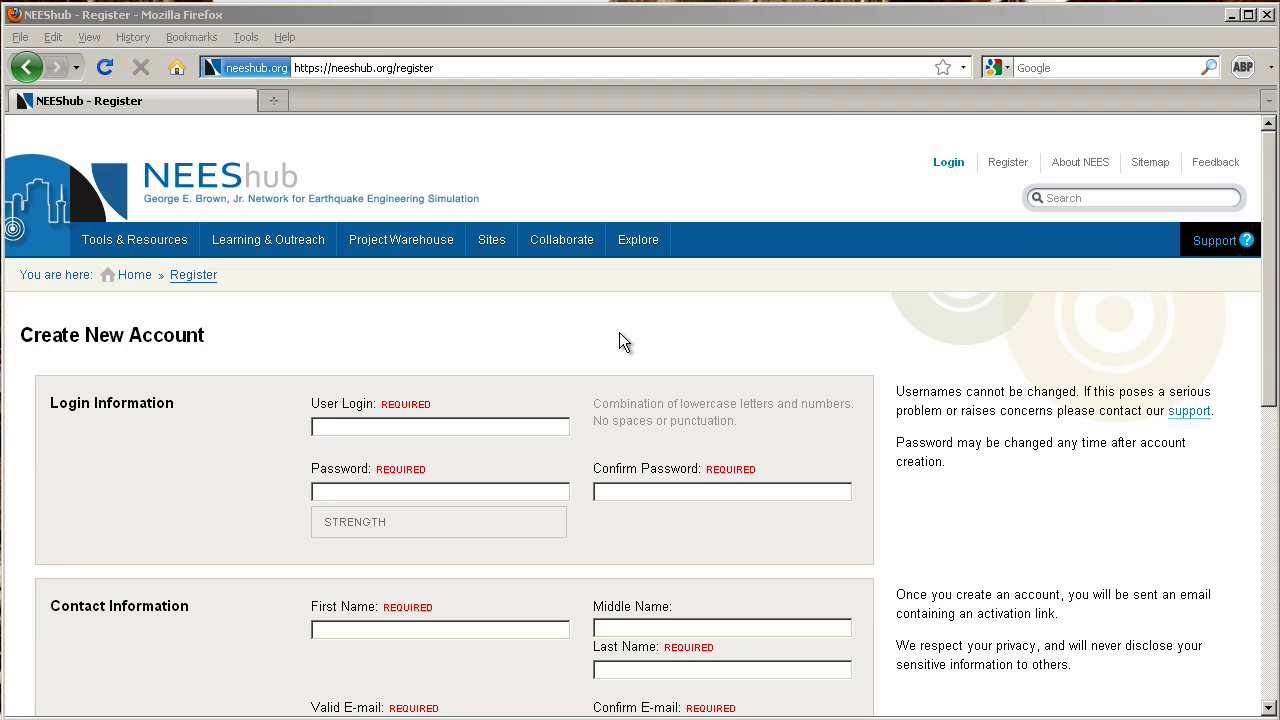